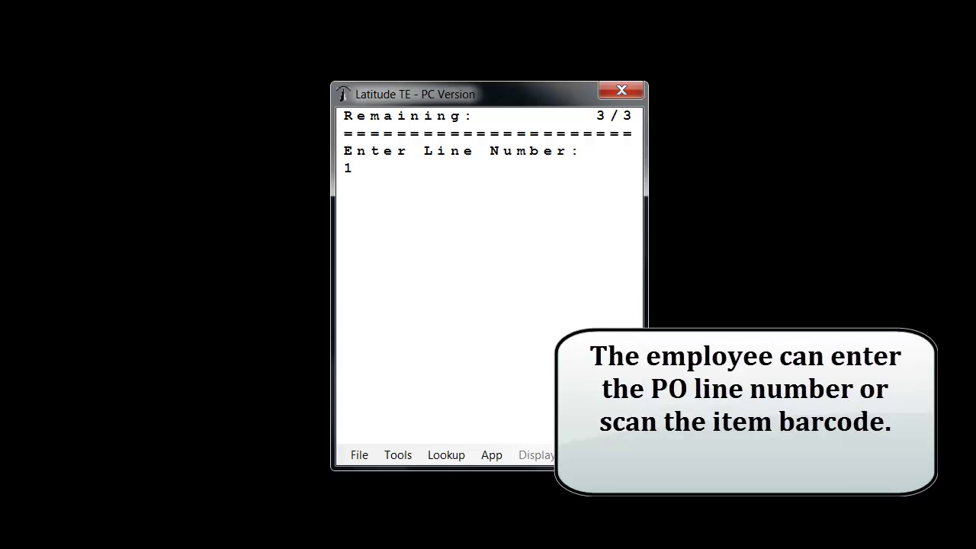
# Receive purchase order line 1 with a quantity of 1 into destination load #A0001.
pyautogui.press('Return')
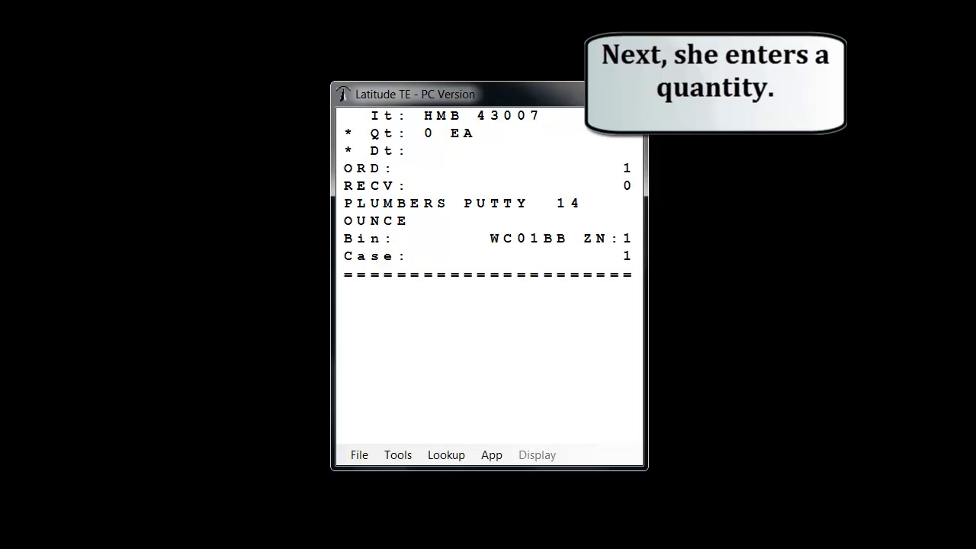
pyautogui.write('1')
pyautogui.press('Return')
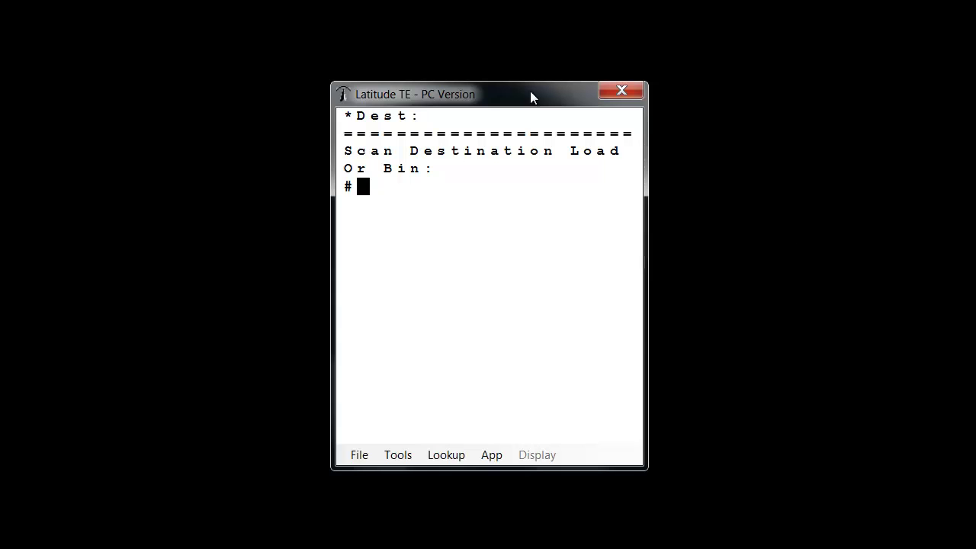
pyautogui.write('A0001')
pyautogui.press('Return')
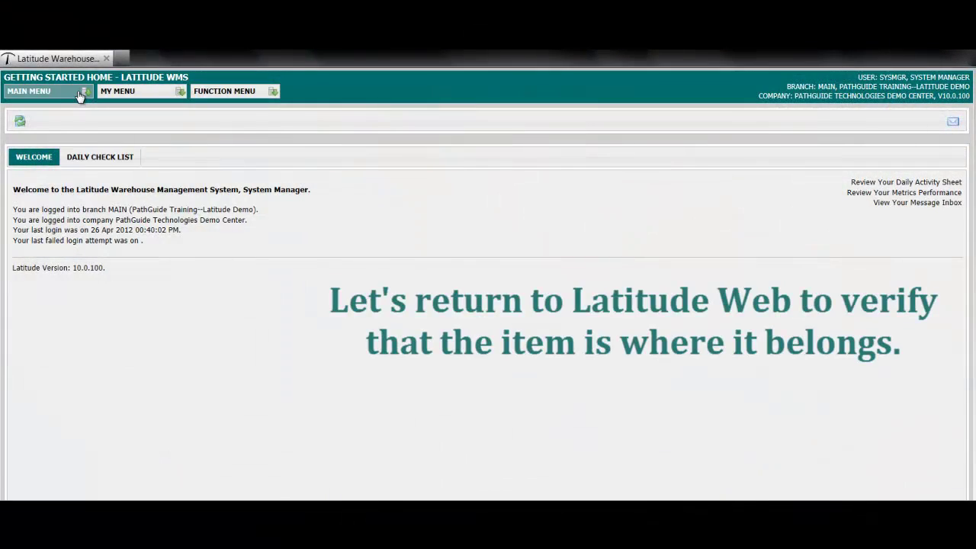
# Switch to Latitude Web and open the Review Open Receipts list from the receiving activities.
pyautogui.click(80, 93)
pyautogui.click(37, 146)
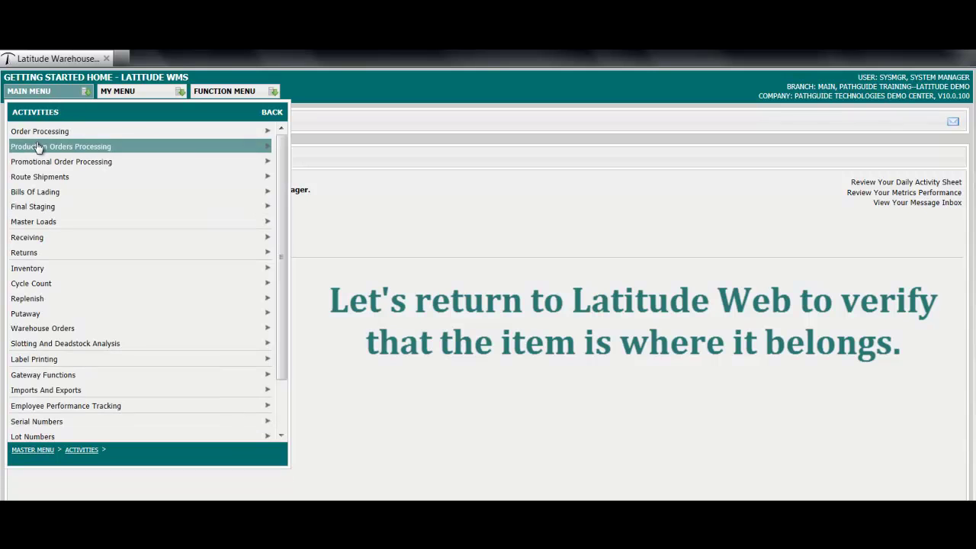
pyautogui.click(66, 237)
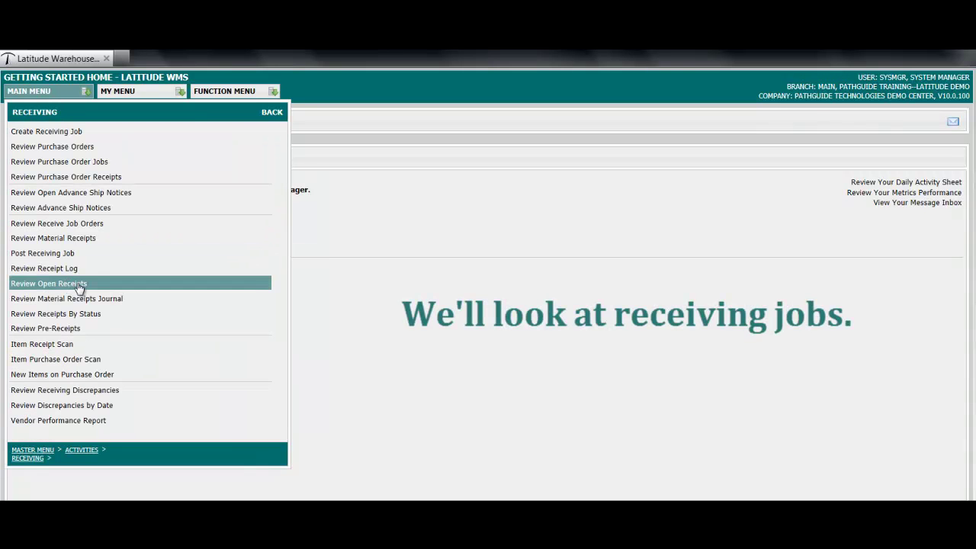
pyautogui.click(78, 285)
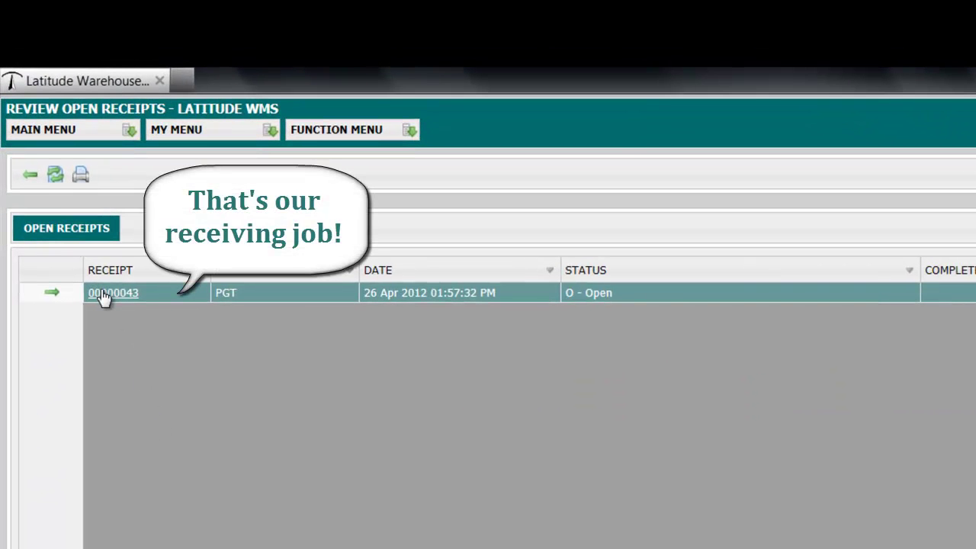
# From the open receiving job, look up the inventory of item HMB 43007 and open load #A0001.
pyautogui.click(107, 294)
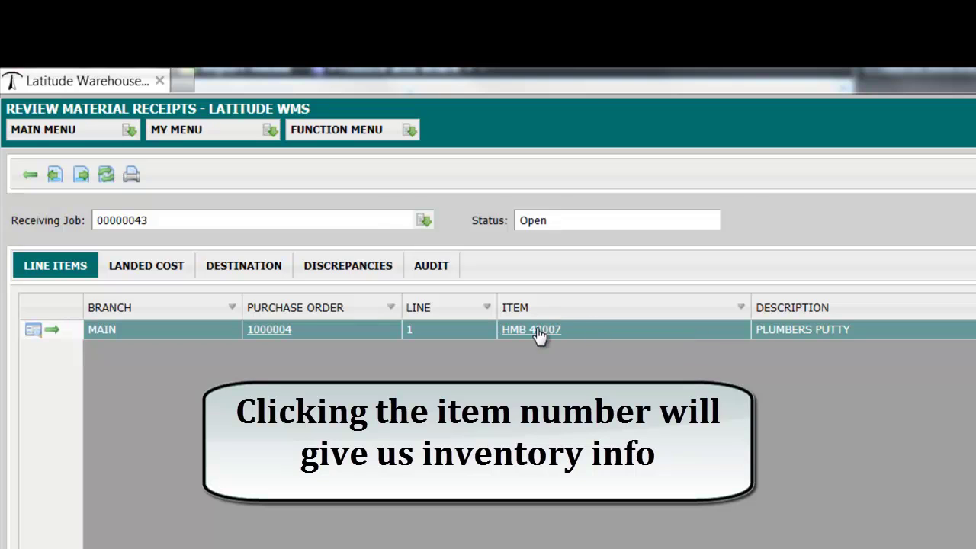
pyautogui.click(537, 332)
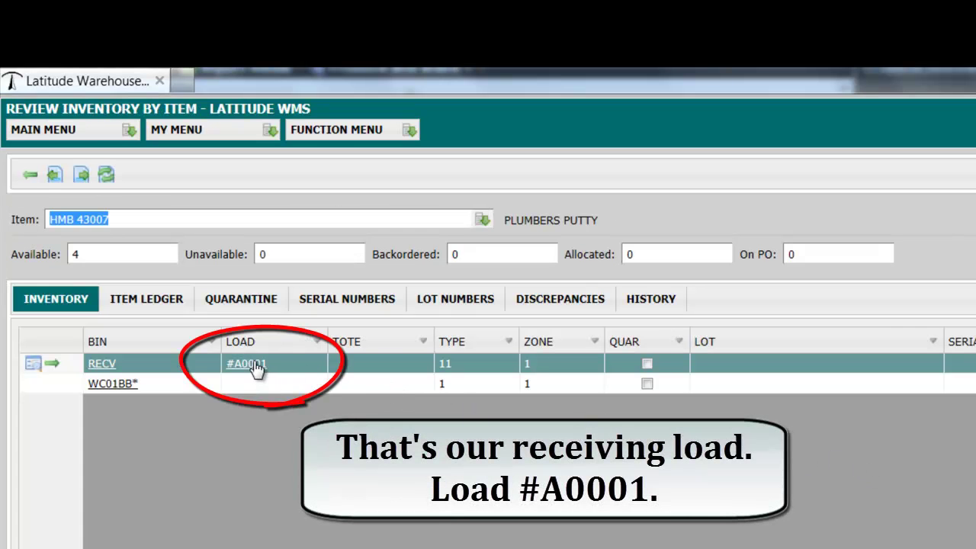
pyautogui.click(250, 365)
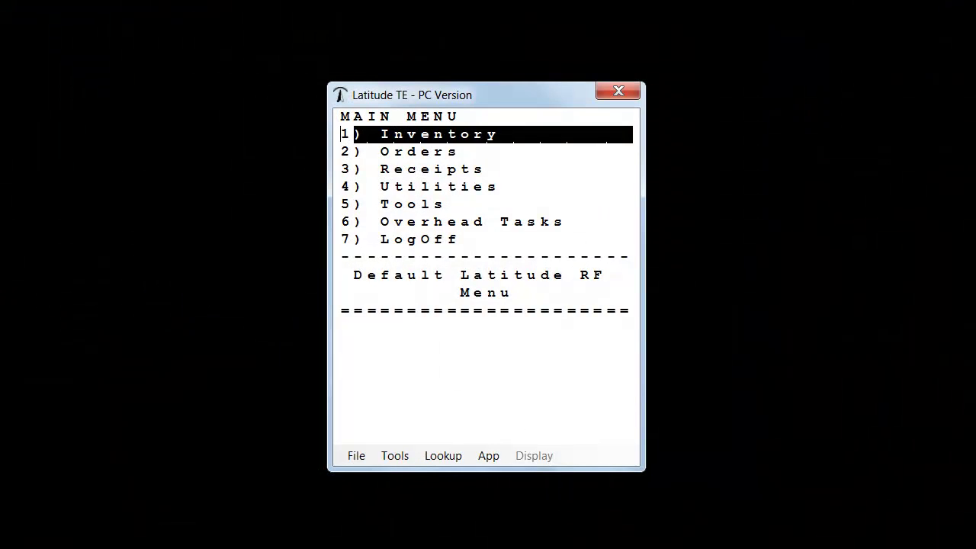
# Switch to Latitude TE and start a directed putaway to primary bins only with source load #A0001.
pyautogui.press('1')
pyautogui.press('Down')
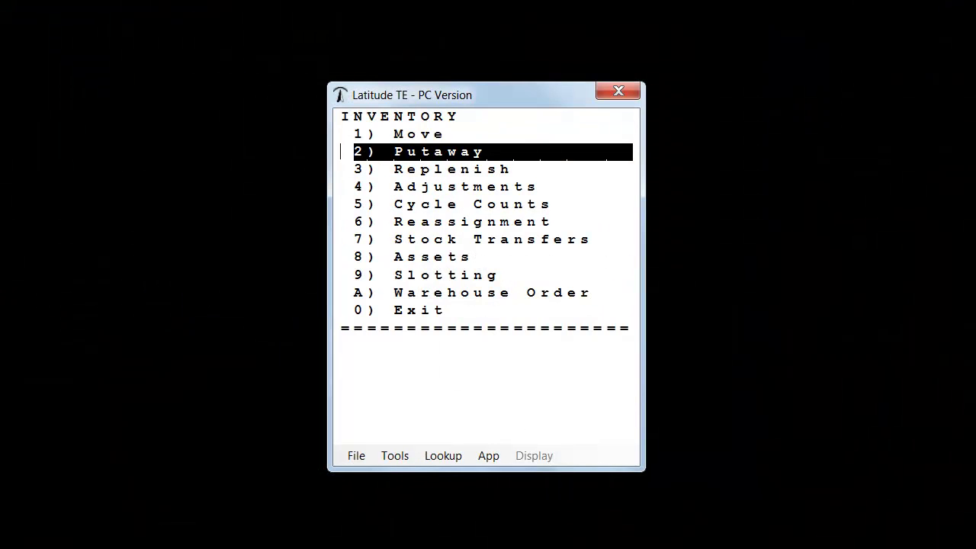
pyautogui.press('Return')
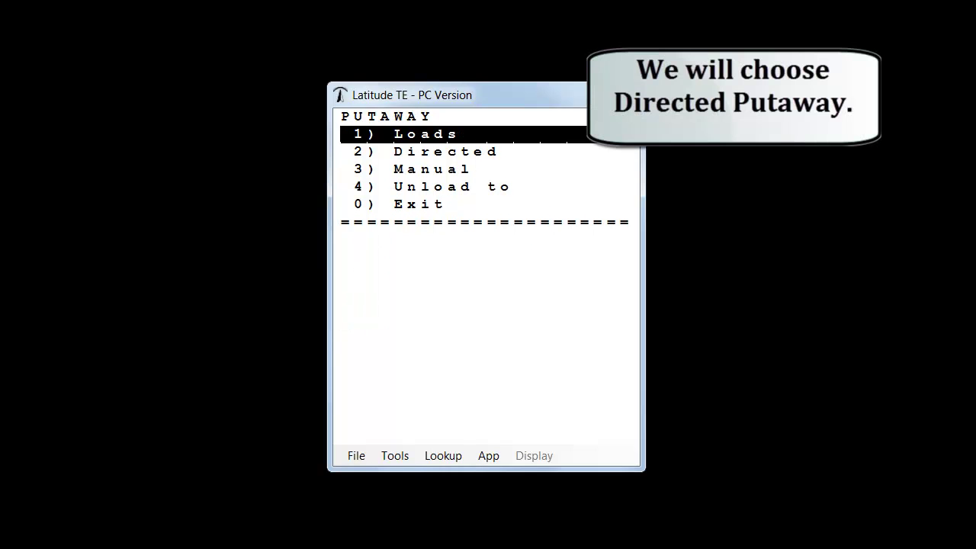
pyautogui.press('Down')
pyautogui.press('Return')
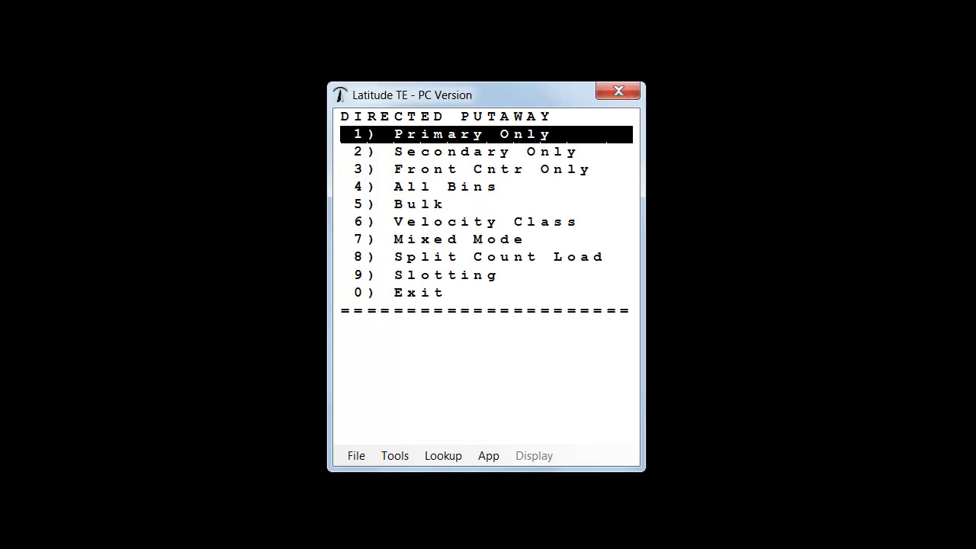
pyautogui.press('Return')
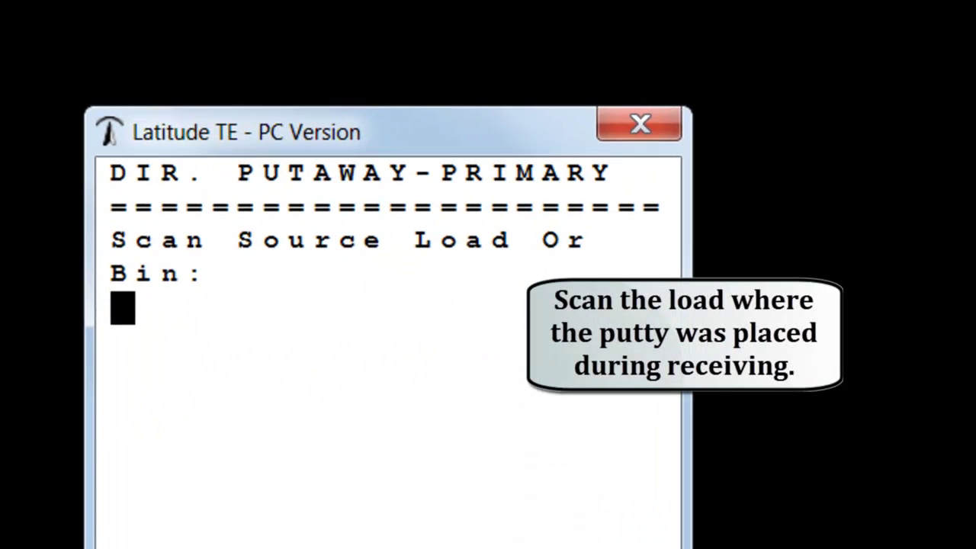
pyautogui.write('#A0001')
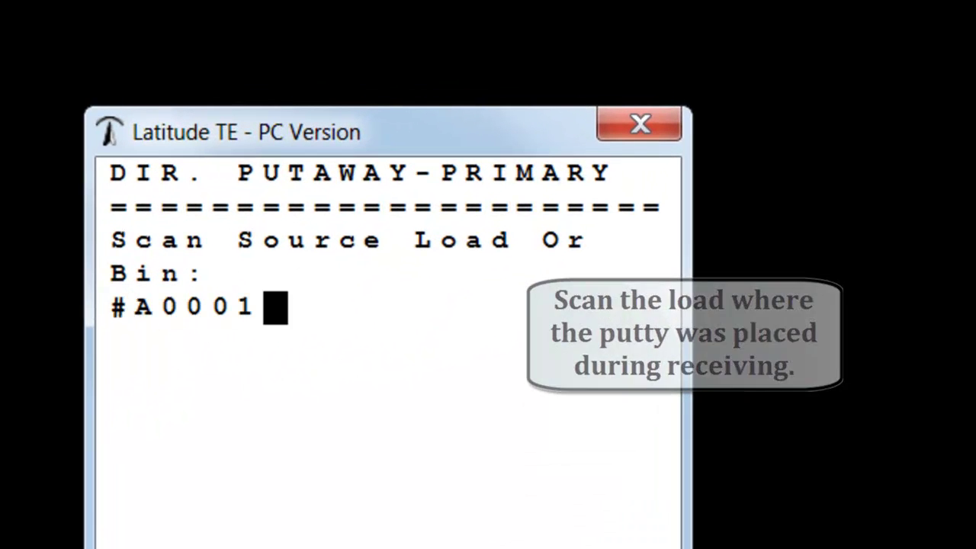
pyautogui.press('Return')
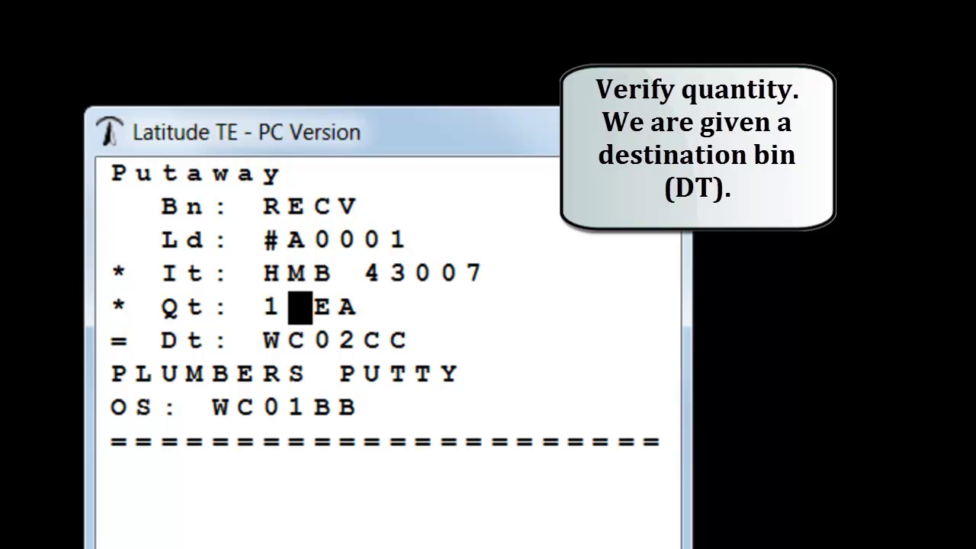
# Put away item HMB 43007 with a quantity of 1 into destination bin WC02CC.
pyautogui.press('Return')
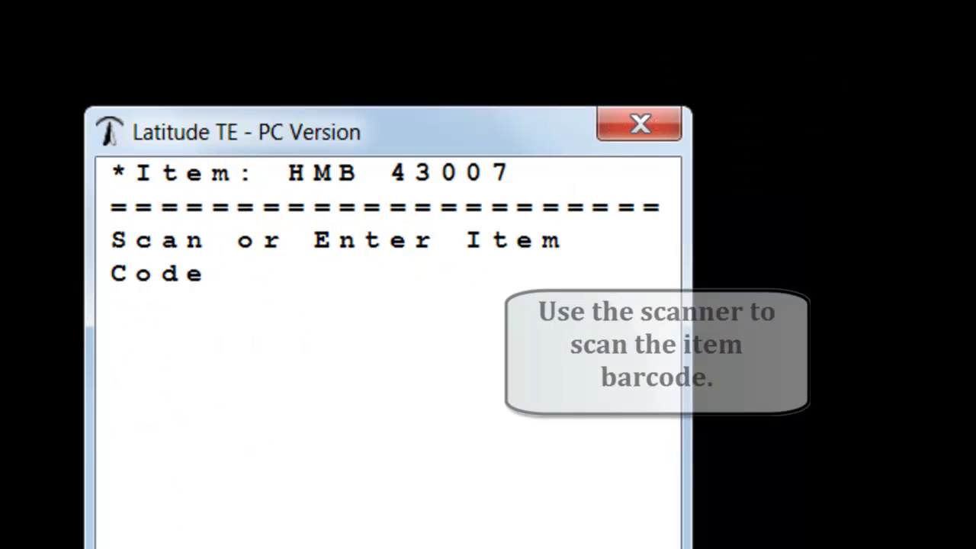
pyautogui.write('HMB 43007')
pyautogui.press('Return')
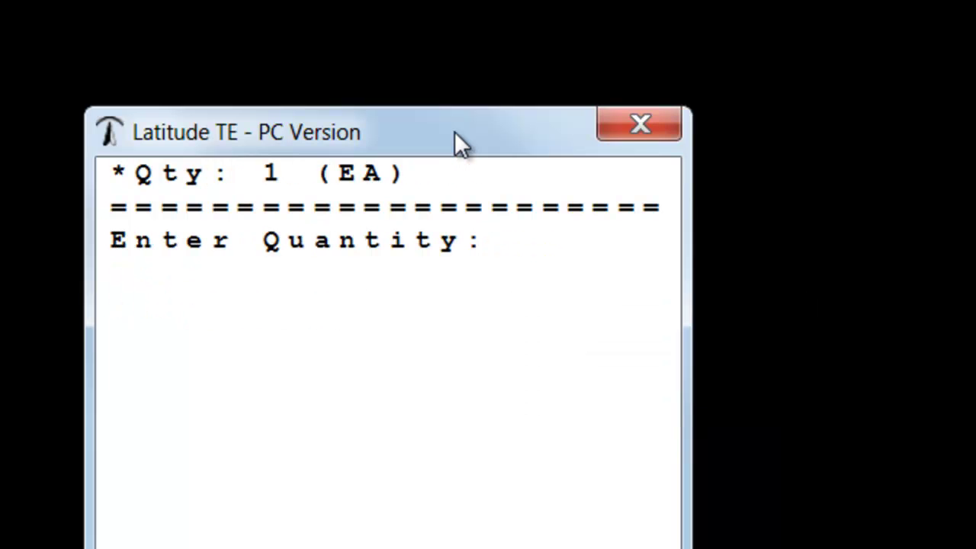
pyautogui.write('1')
pyautogui.press('Return')
pyautogui.write('WC02CC')
pyautogui.press('Return')
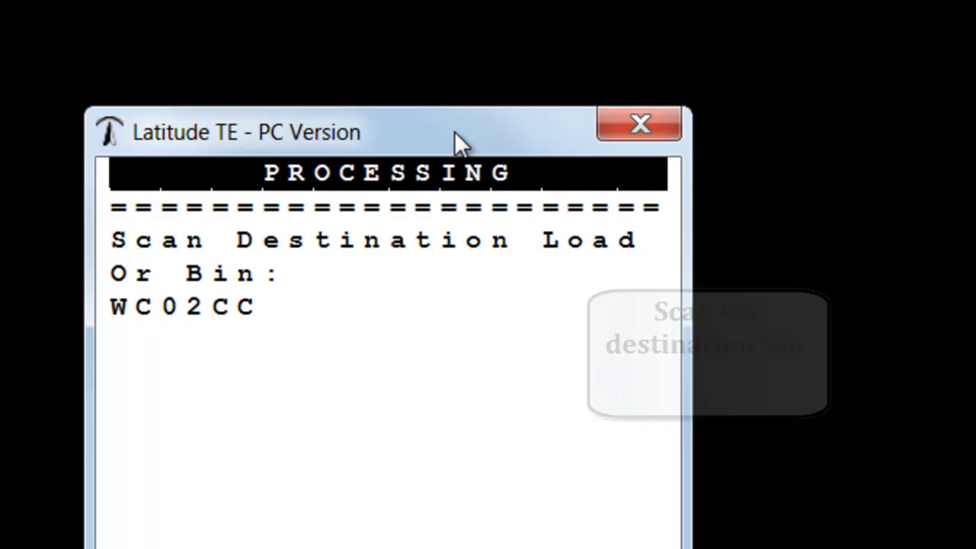
pyautogui.press('Return')
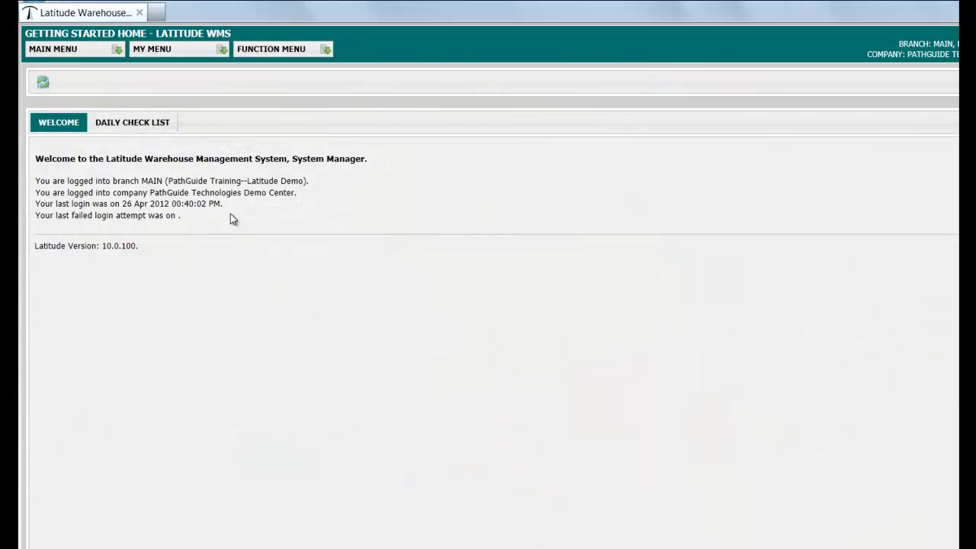
# Switch to Latitude Web and open Review Sales Orders from the order processing activities.
pyautogui.click(99, 51)
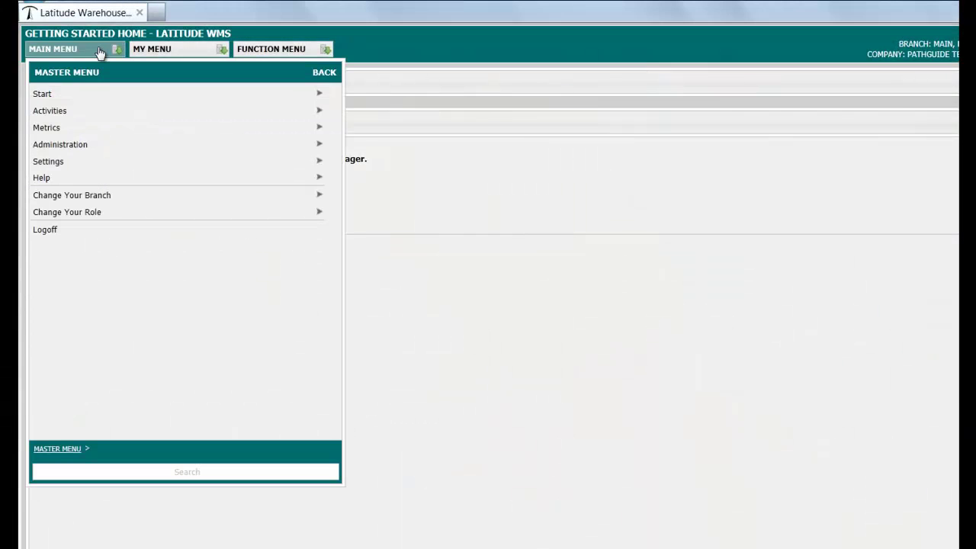
pyautogui.click(85, 112)
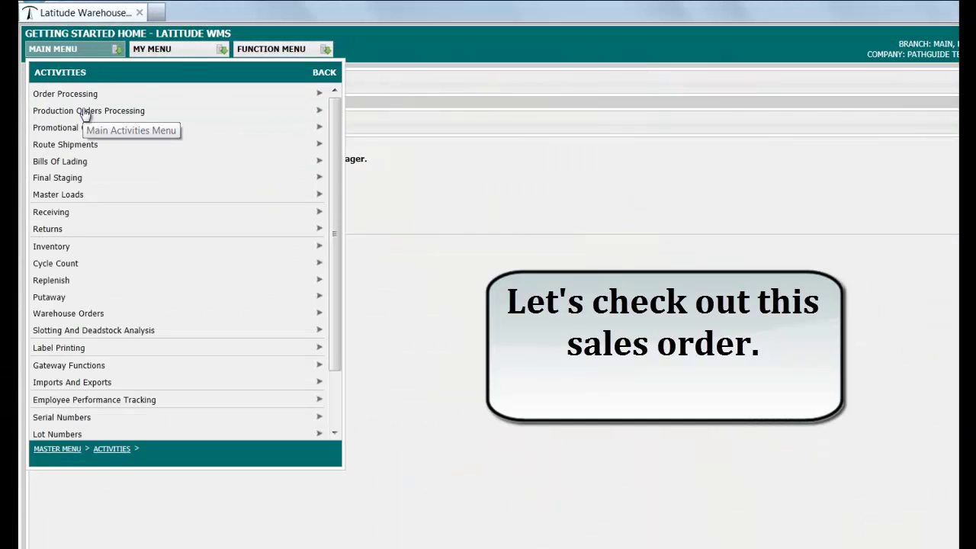
pyautogui.click(124, 95)
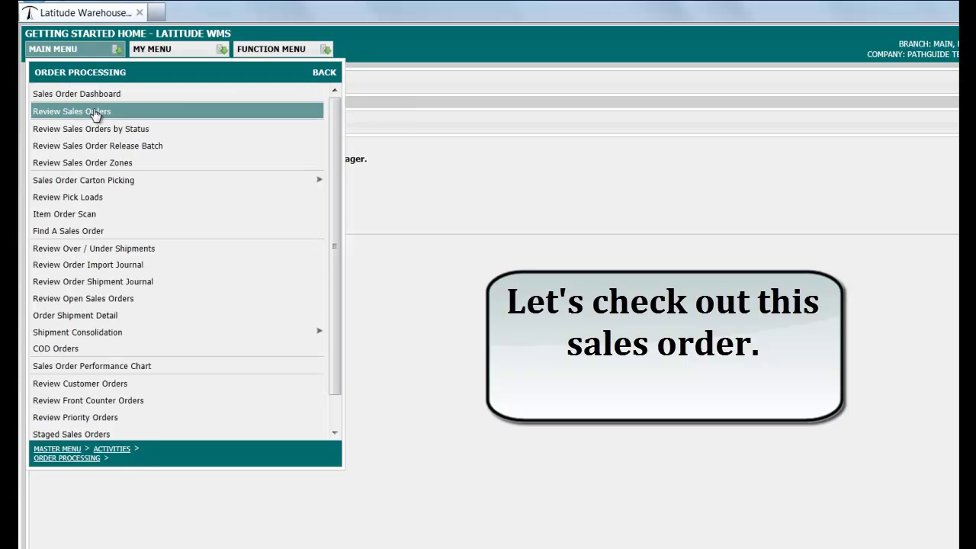
pyautogui.click(122, 113)
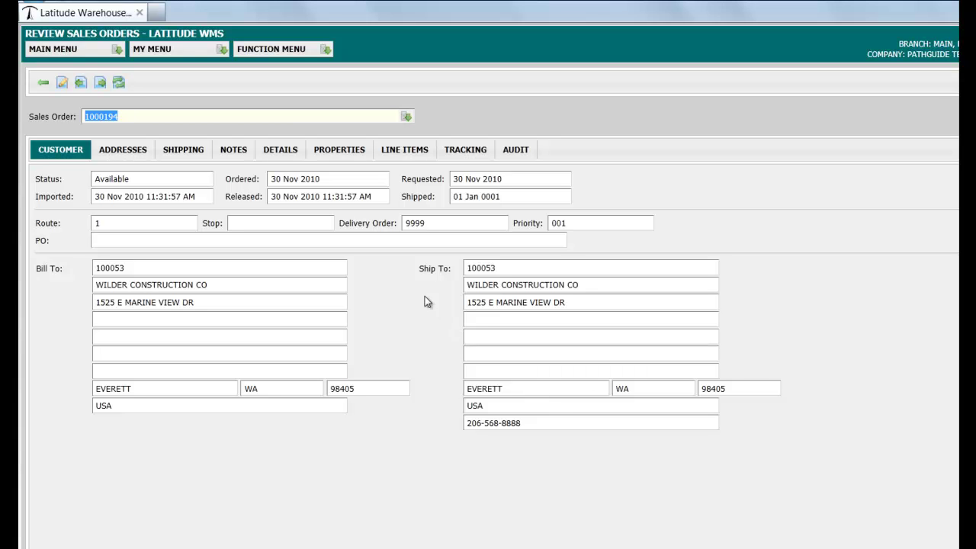
# Open the sales order's line items and look up the inventory of HMB 43007 in bin WC02CC.
pyautogui.click(407, 152)
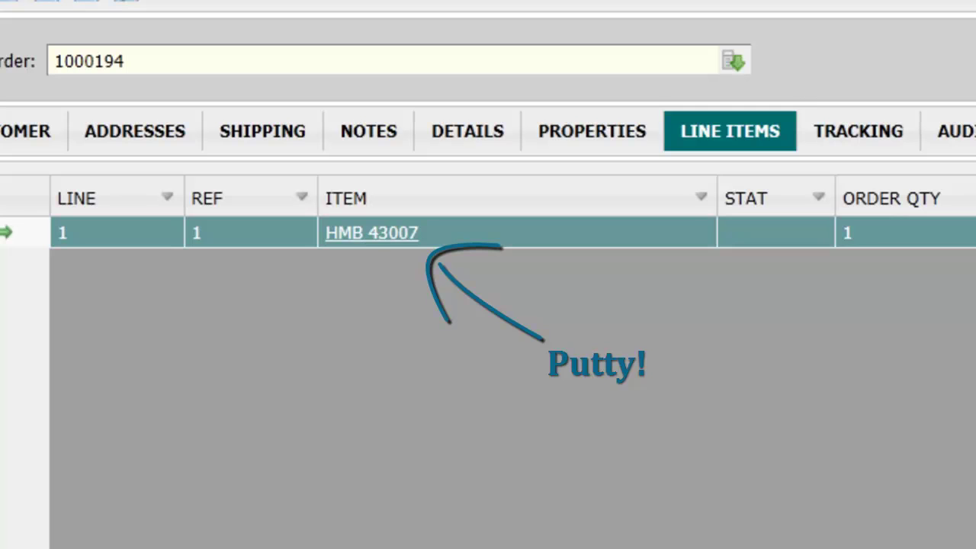
pyautogui.click(367, 234)
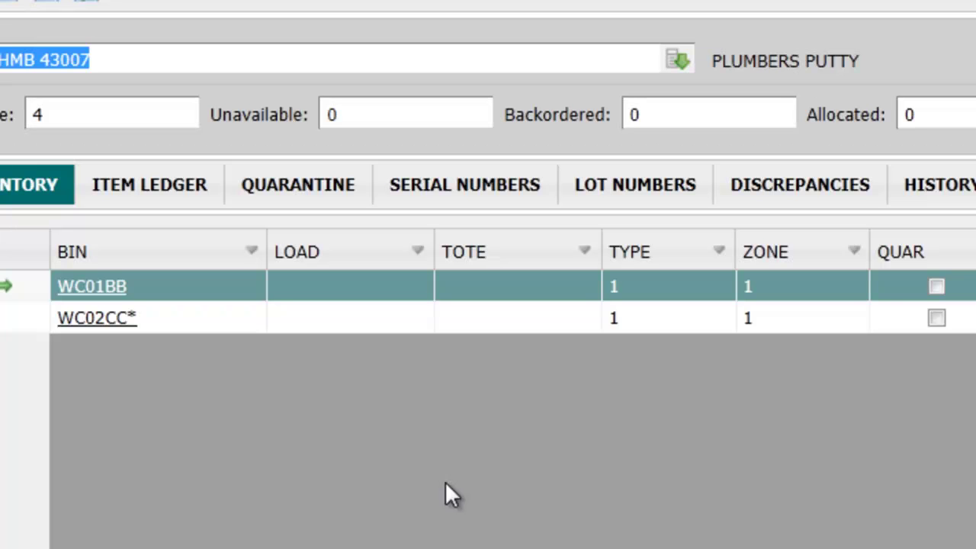
pyautogui.click(340, 324)
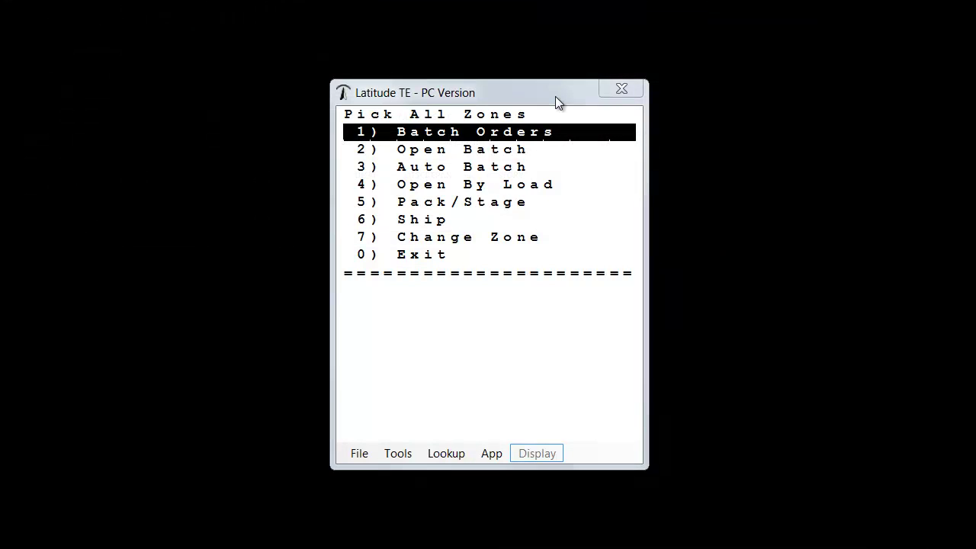
# Switch to Latitude TE and open the existing pick batch for the sales order by its order number.
pyautogui.click(555, 96)
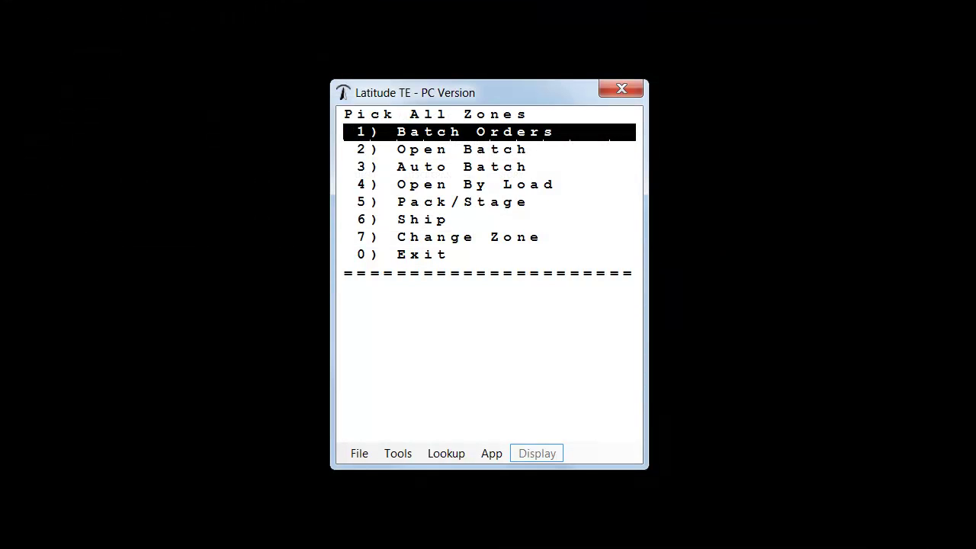
pyautogui.press('Down')
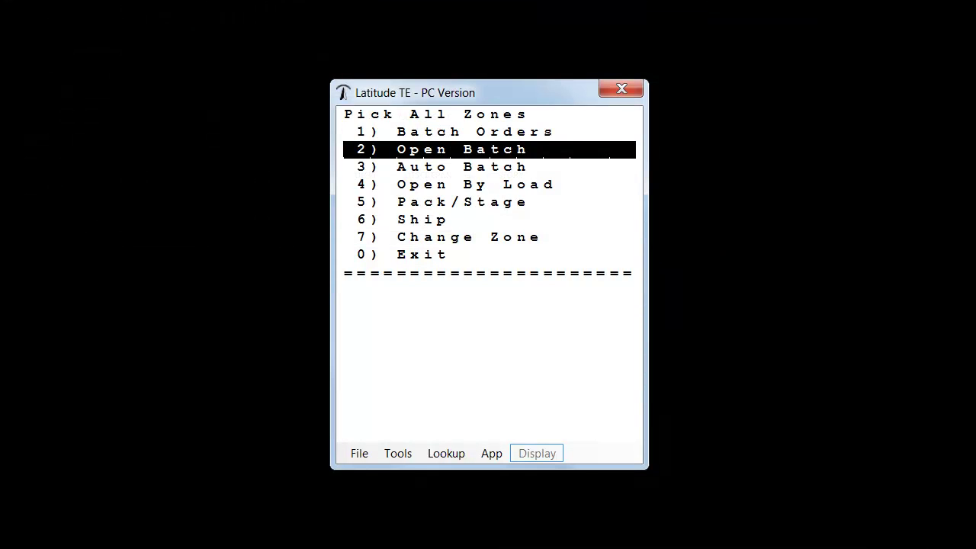
pyautogui.press('Return')
pyautogui.write('10')
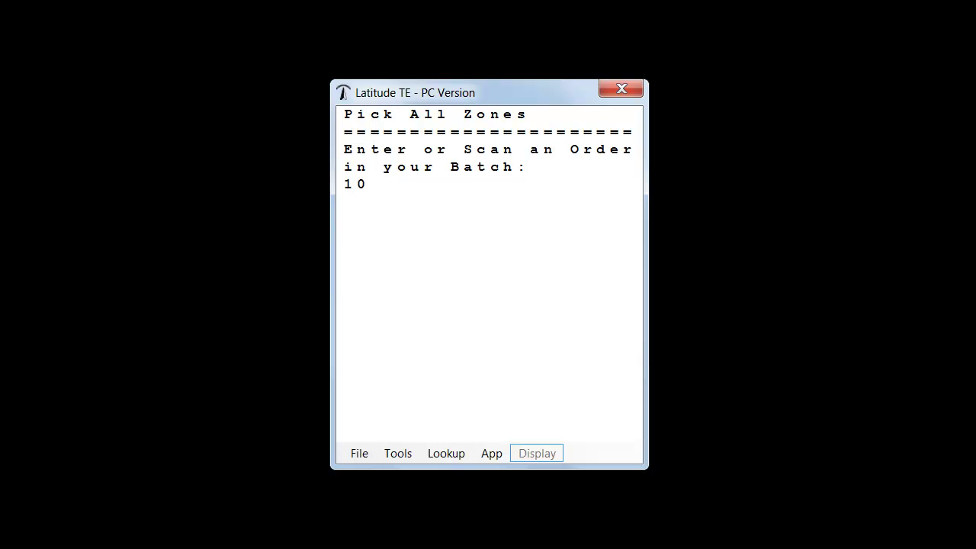
pyautogui.write('00194')
pyautogui.press('Return')
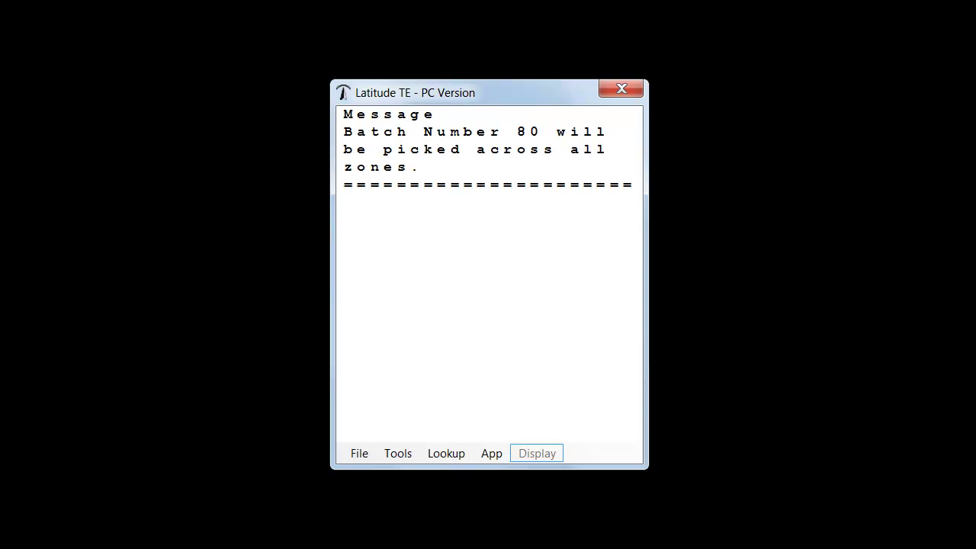
pyautogui.press('Return')
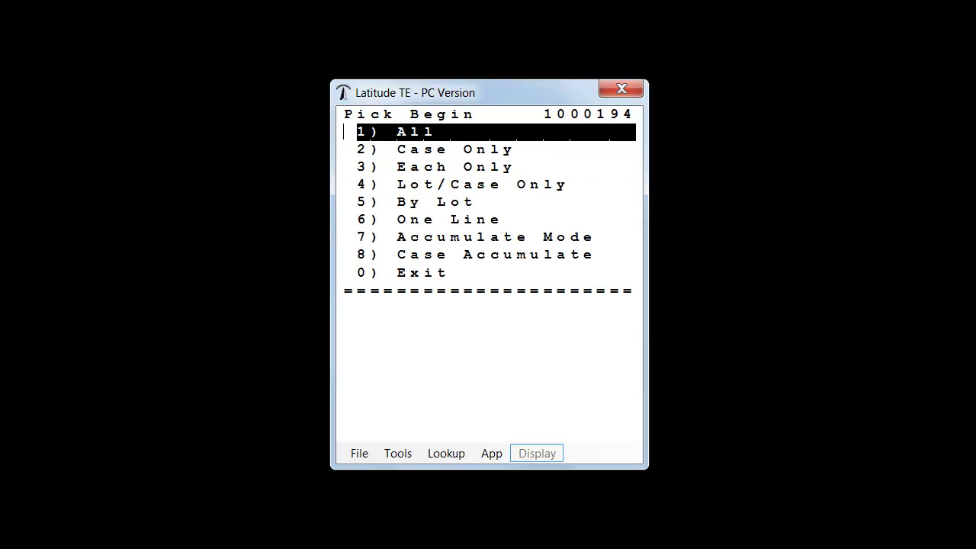
# Start picking all of the order's lines from the start and verify the item by entering code HMB 43007.
pyautogui.press('Return')
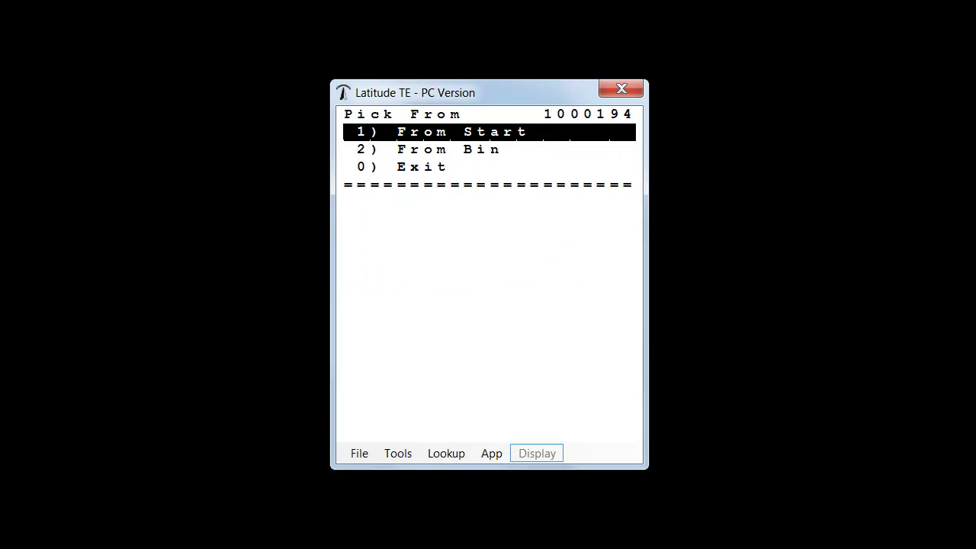
pyautogui.press('Return')
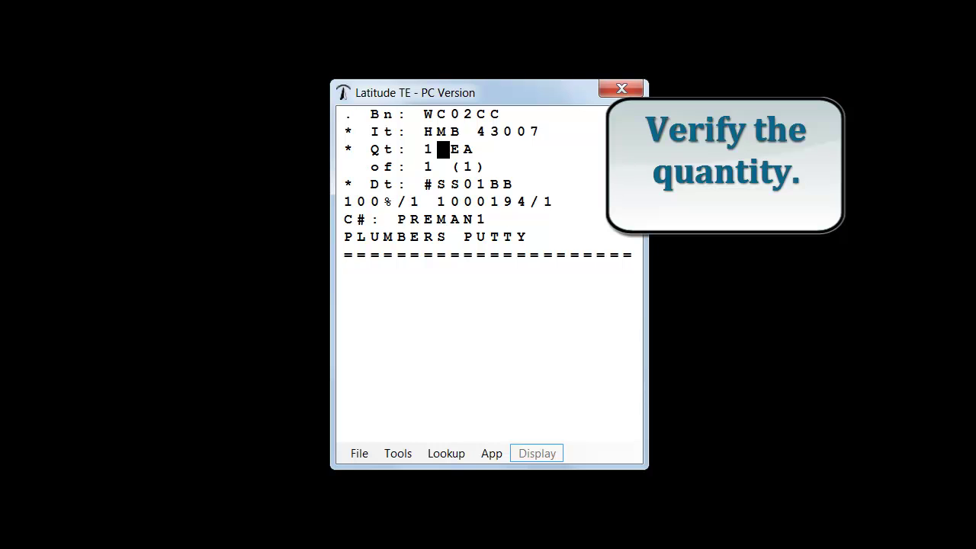
pyautogui.press('Return')
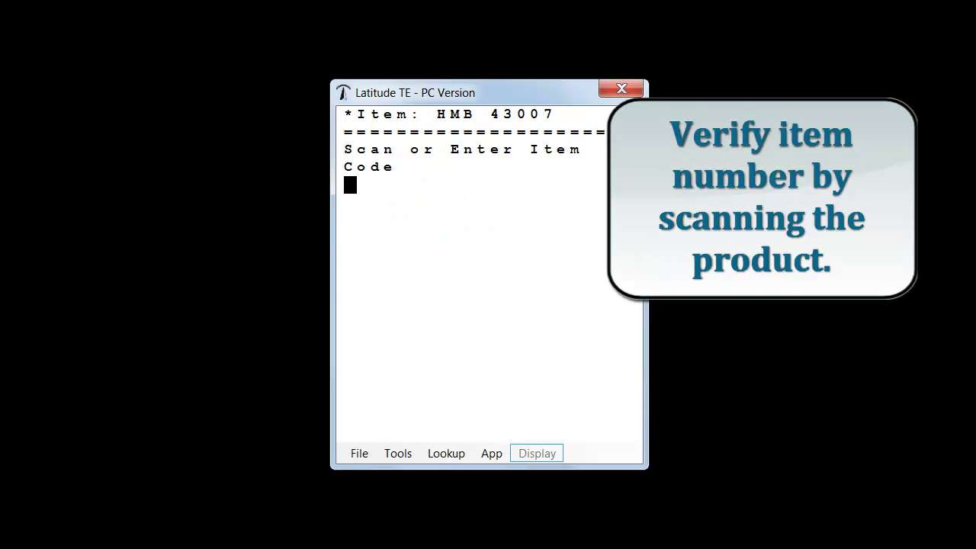
pyautogui.write('HMB 43007')
pyautogui.press('Return')
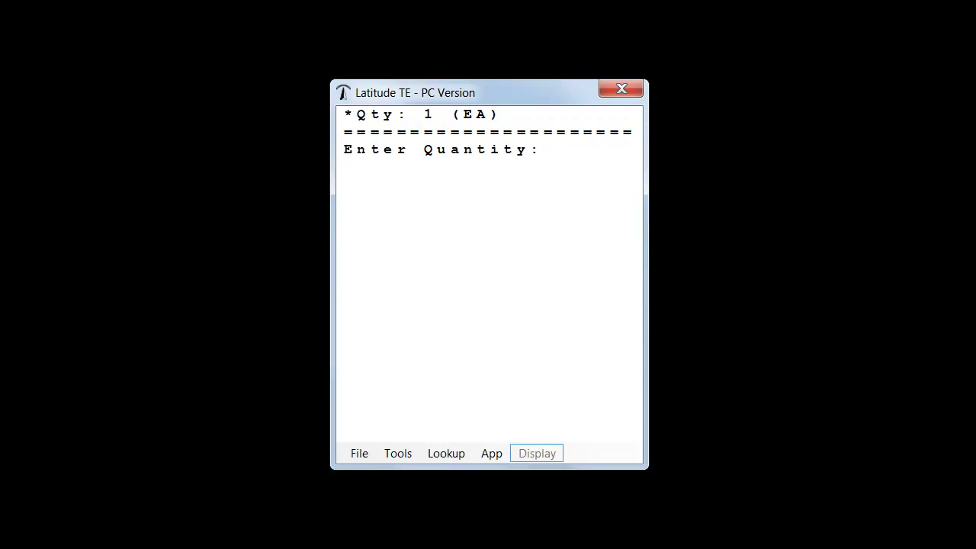
# Pick a quantity of 1 into destination load SS01BB and complete the order's pick.
pyautogui.write('1')
pyautogui.press('Return')
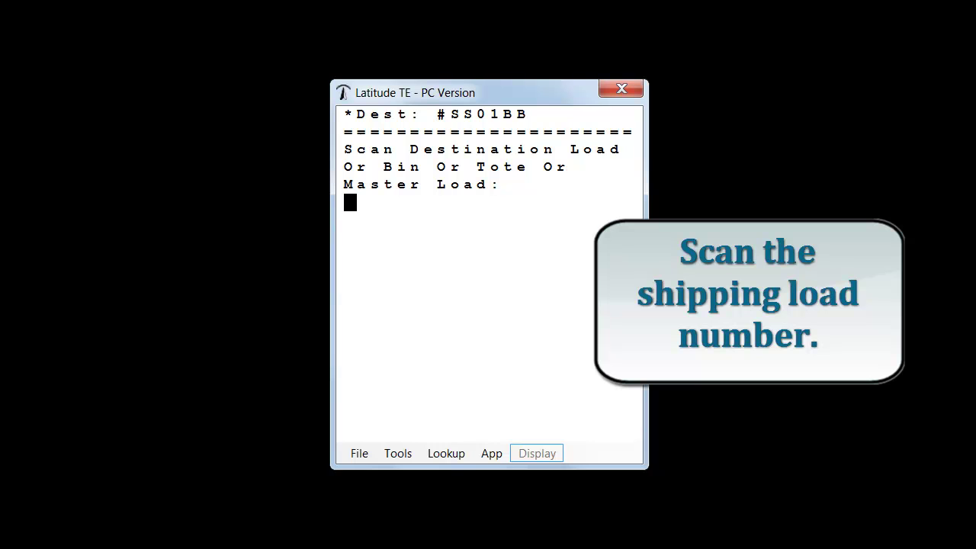
pyautogui.write('SS01BB')
pyautogui.press('Return')
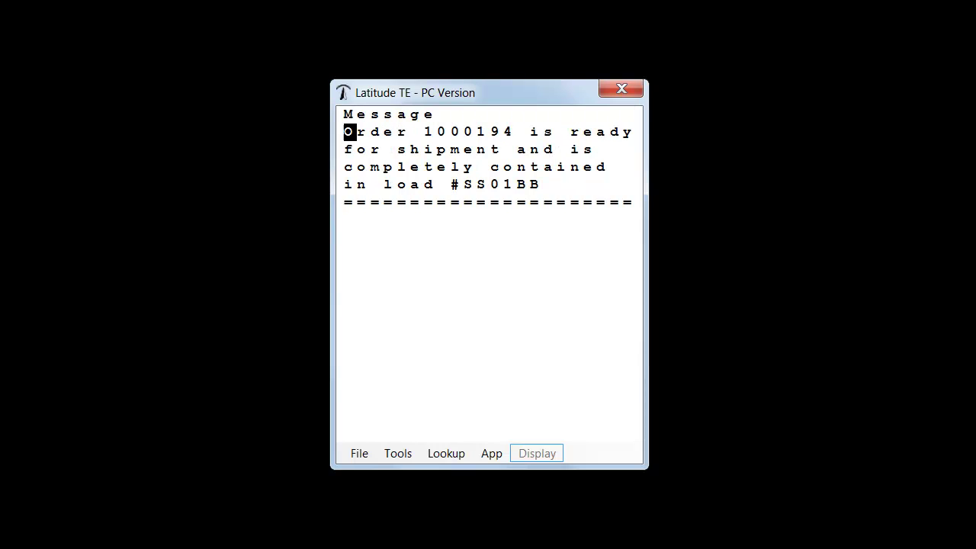
pyautogui.press('Return')
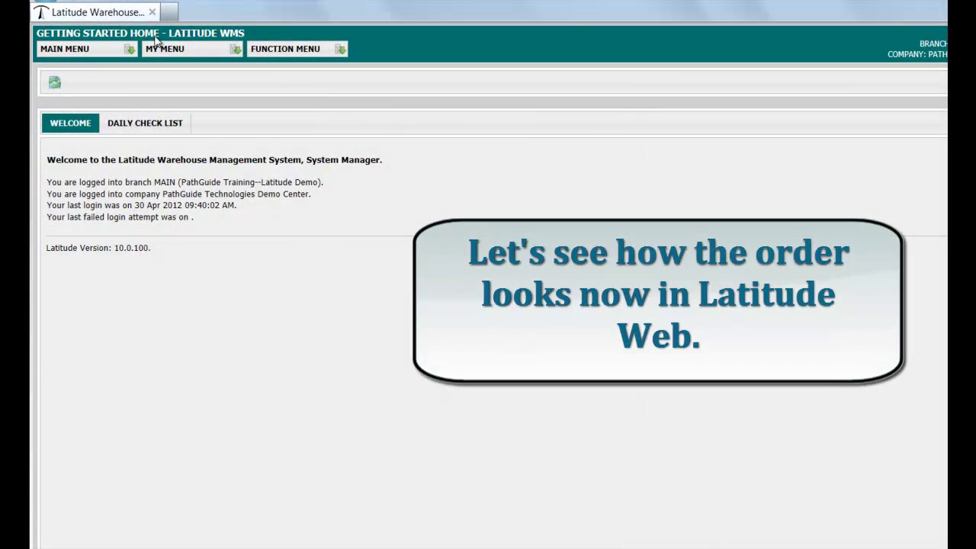
# Switch to Latitude Web, open Review Sales Orders from the order processing activities, and check the picked order's status.
pyautogui.click(94, 54)
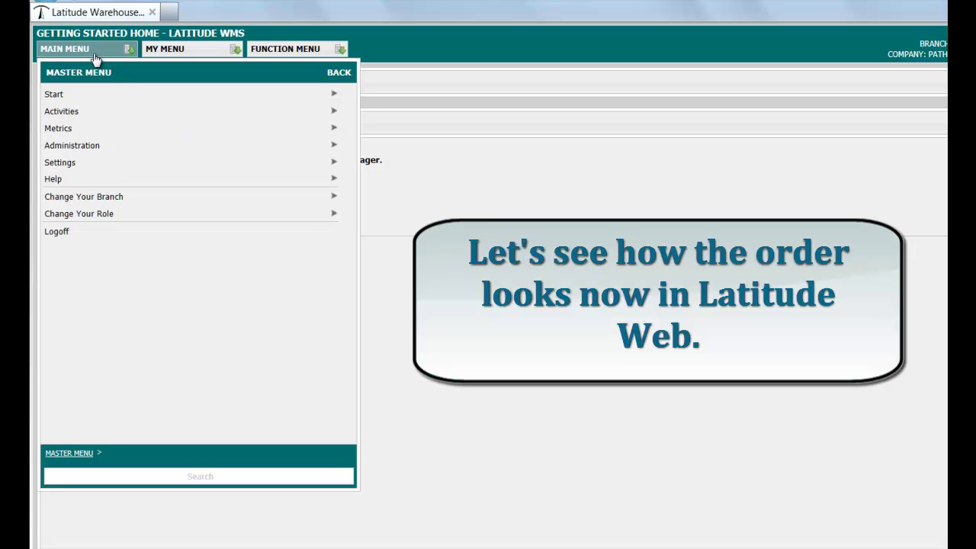
pyautogui.click(76, 113)
pyautogui.click(83, 95)
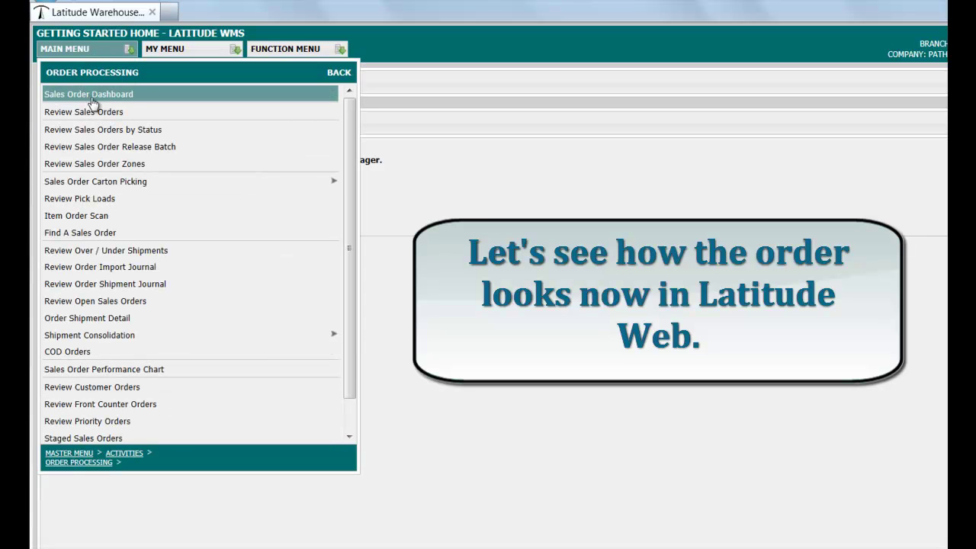
pyautogui.click(90, 113)
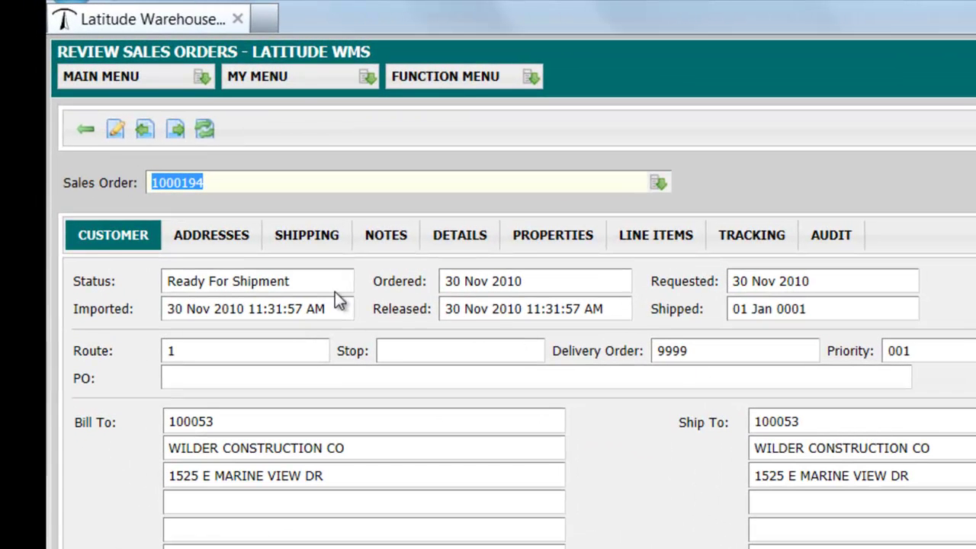
pyautogui.click(200, 180)
pyautogui.moveTo(312, 280); pyautogui.dragTo(253, 286)
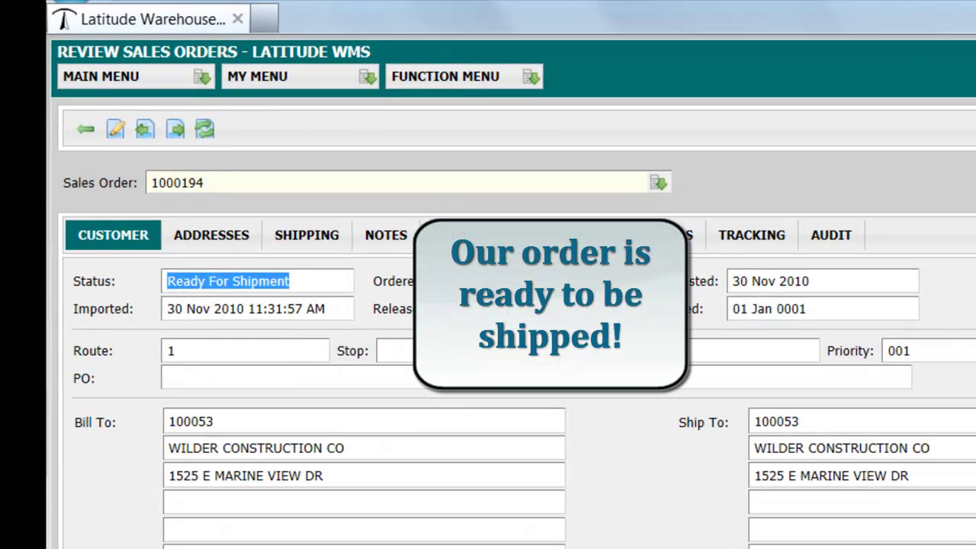
pyautogui.click(645, 246)
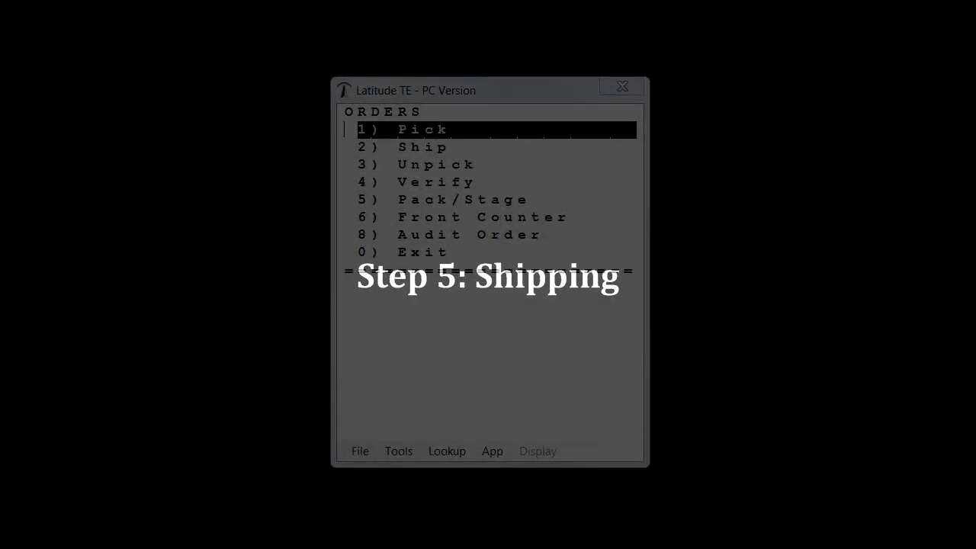
# Switch to Latitude TE and start a Ship Order job for the picked sales order's number.
pyautogui.click(514, 87)
pyautogui.press('Down')
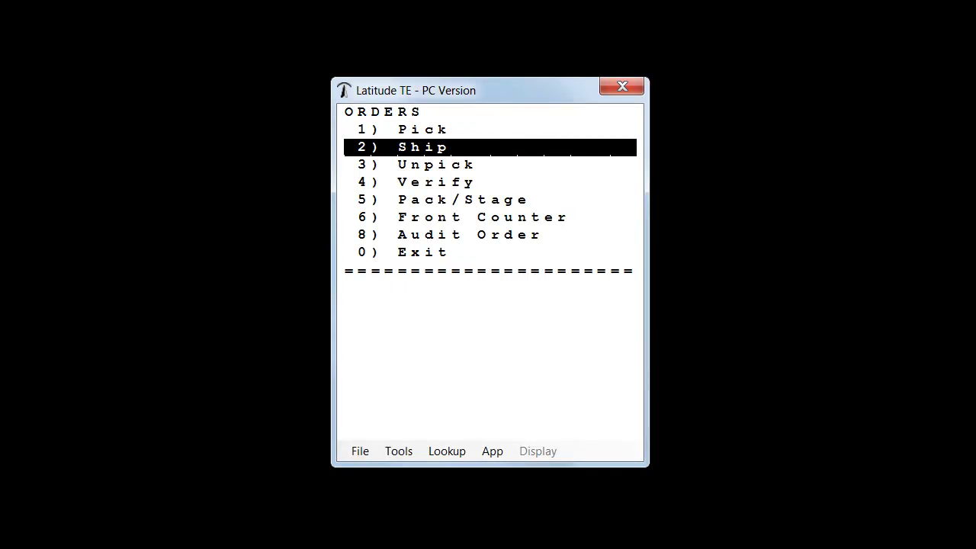
pyautogui.press('Return')
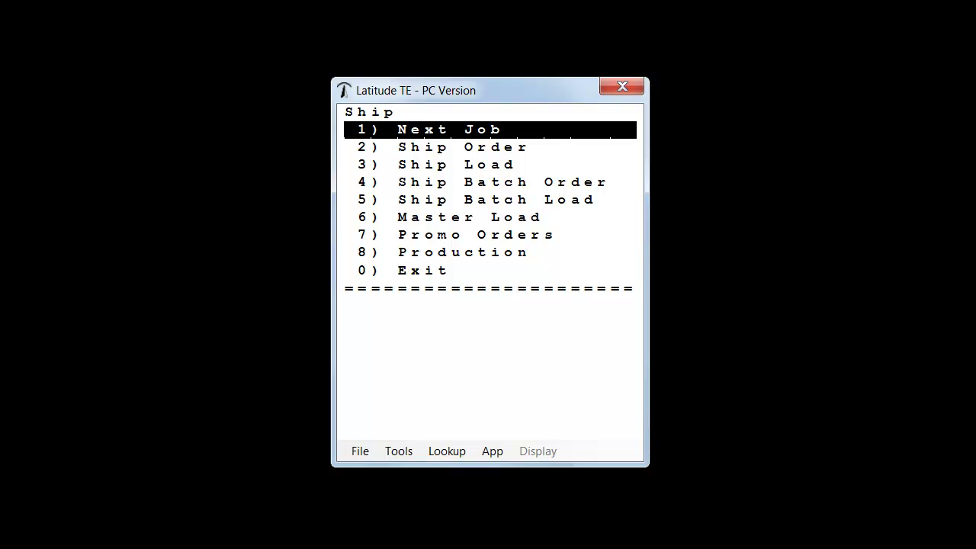
pyautogui.press('Down')
pyautogui.press('Return')
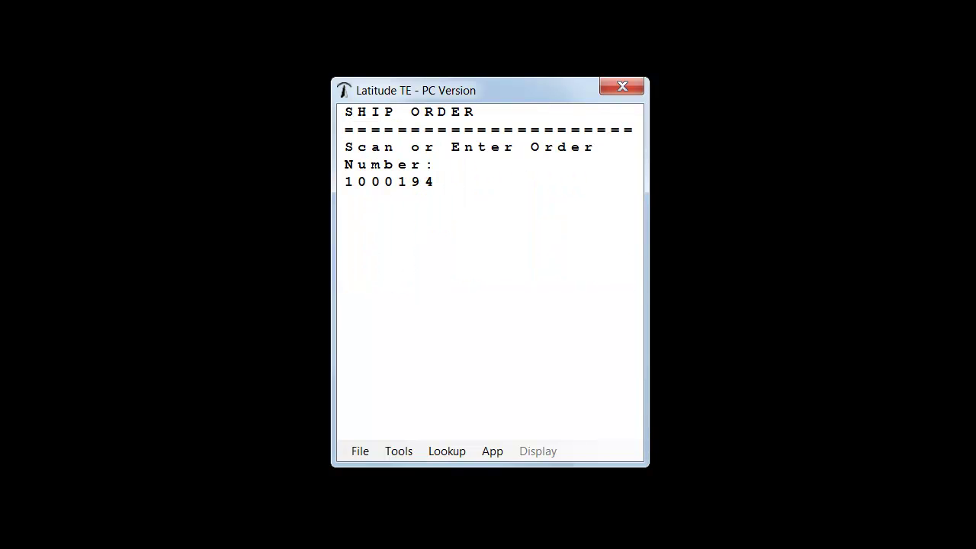
pyautogui.press('Return')
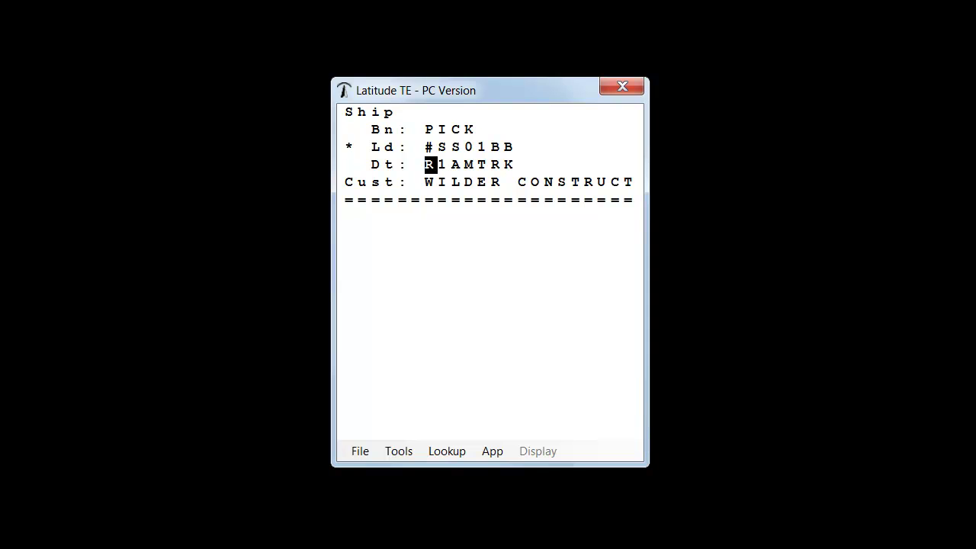
# Enter source load #SS01BB to load the order for shipment.
pyautogui.press('Return')
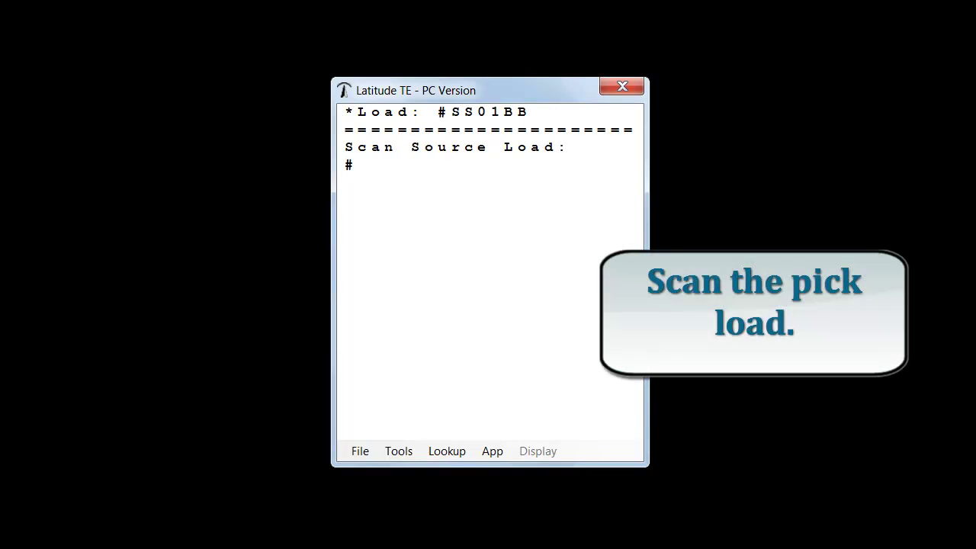
pyautogui.write('#SS01BB')
pyautogui.press('Return')
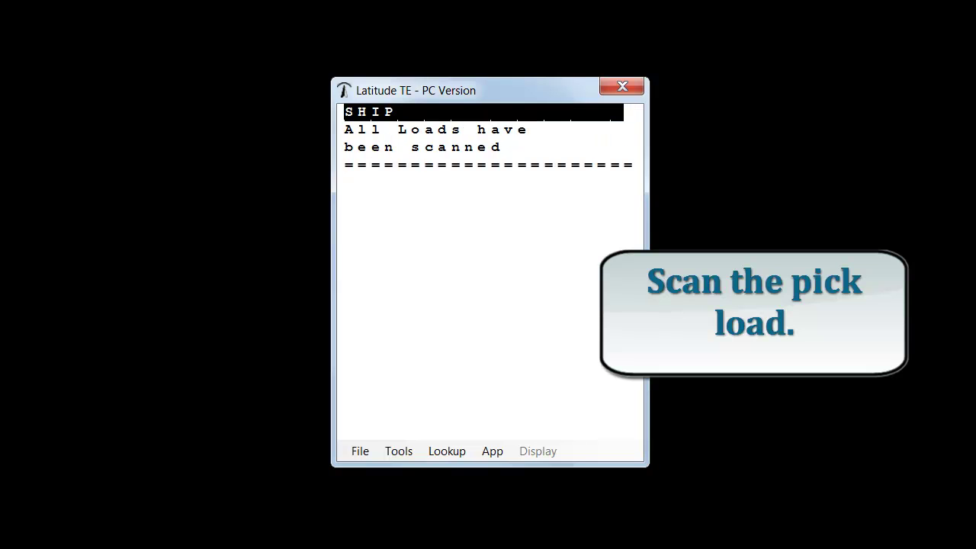
pyautogui.press('Return')
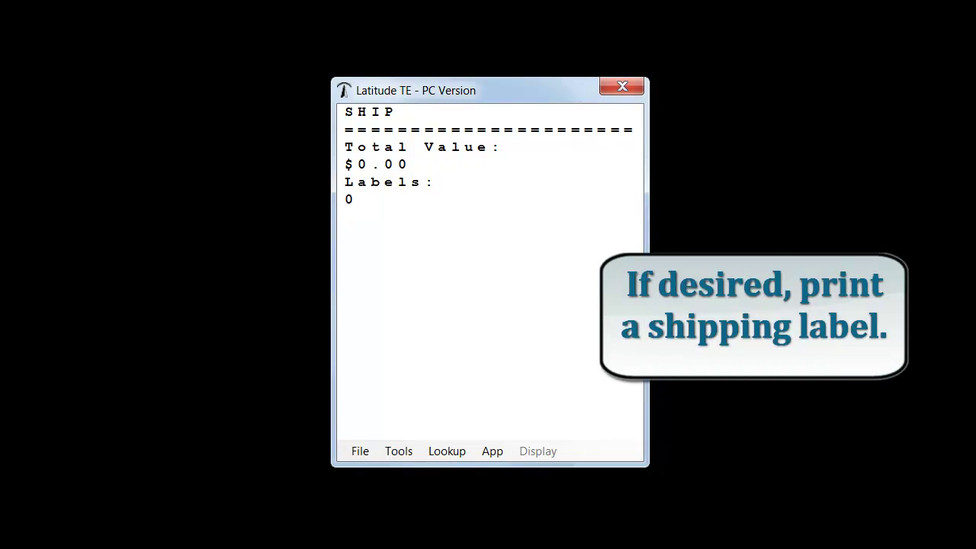
# Finish the shipment with 1 label, carrier code <NONE>, a freight charge of 0.00 and the tracking number.
pyautogui.write('1')
pyautogui.press('Return')
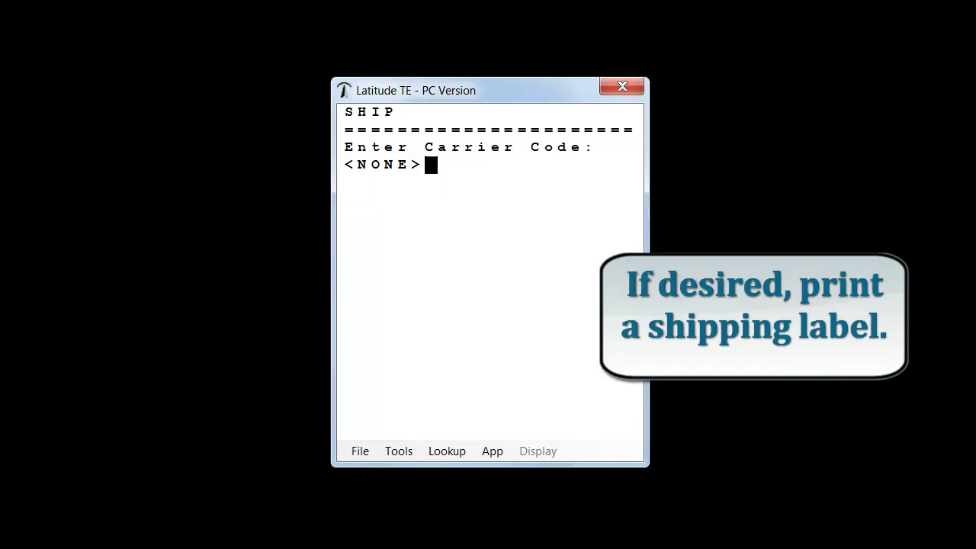
pyautogui.press('Return')
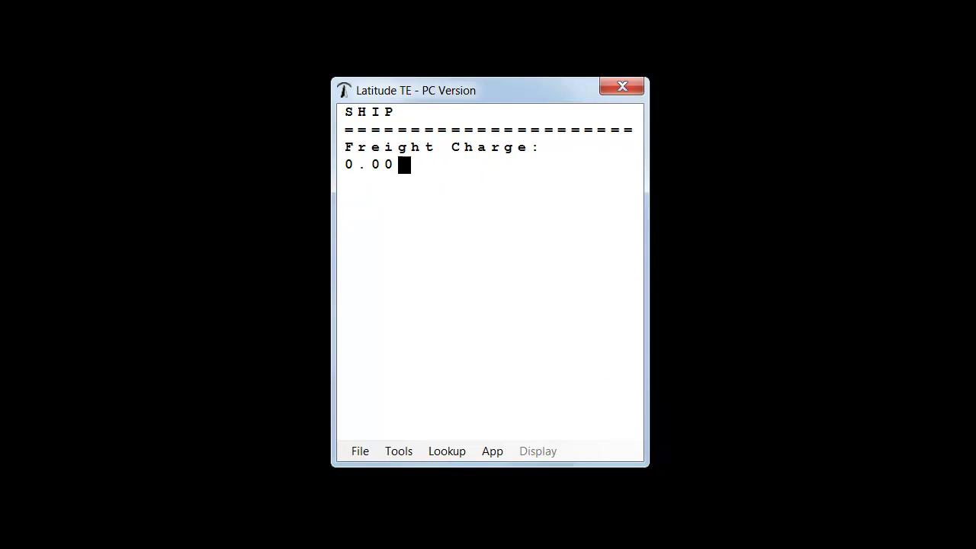
pyautogui.press('Return')
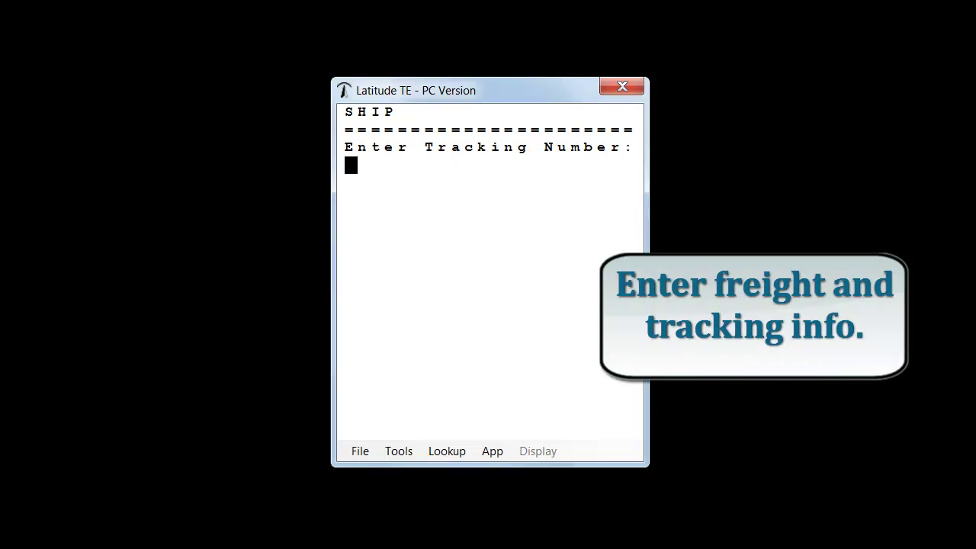
pyautogui.write('18')
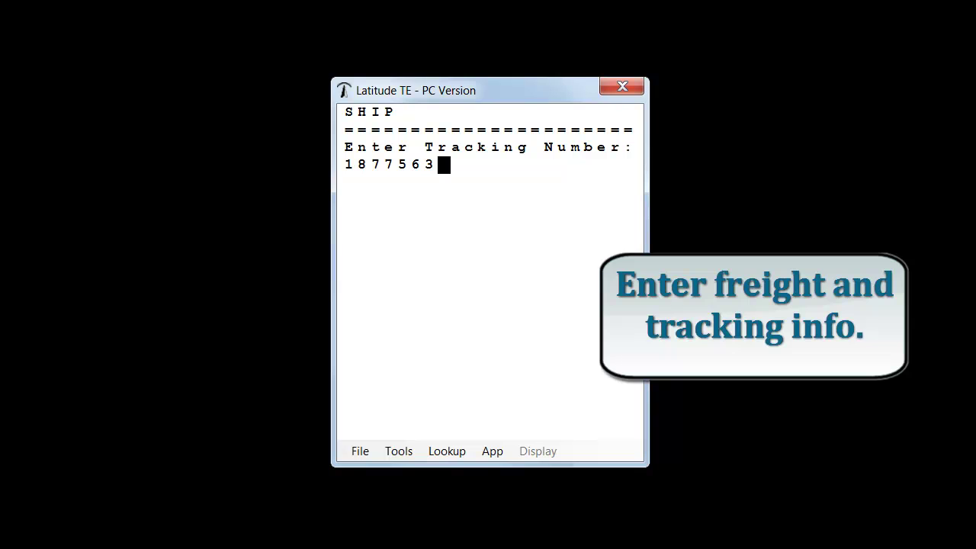
pyautogui.write('77563')
pyautogui.press('Return')
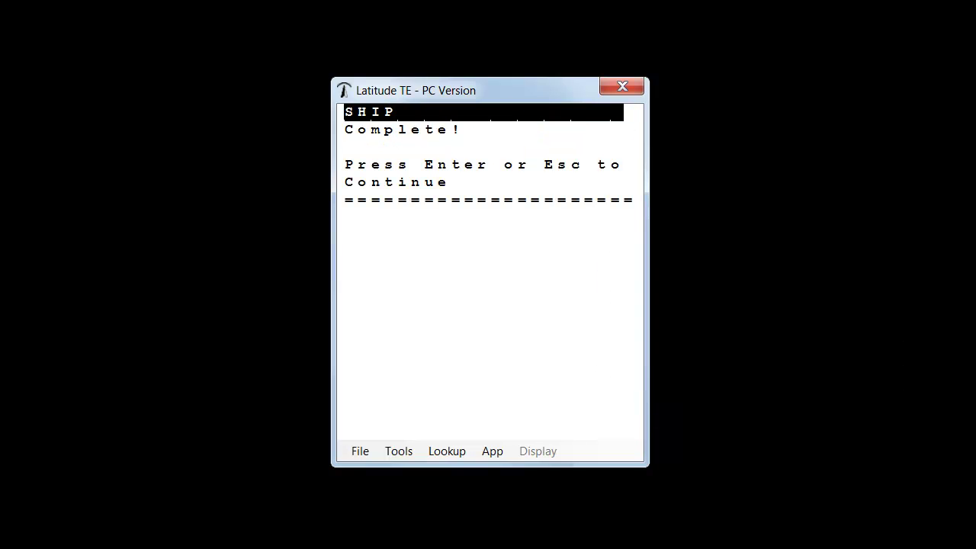
pyautogui.press('Return')
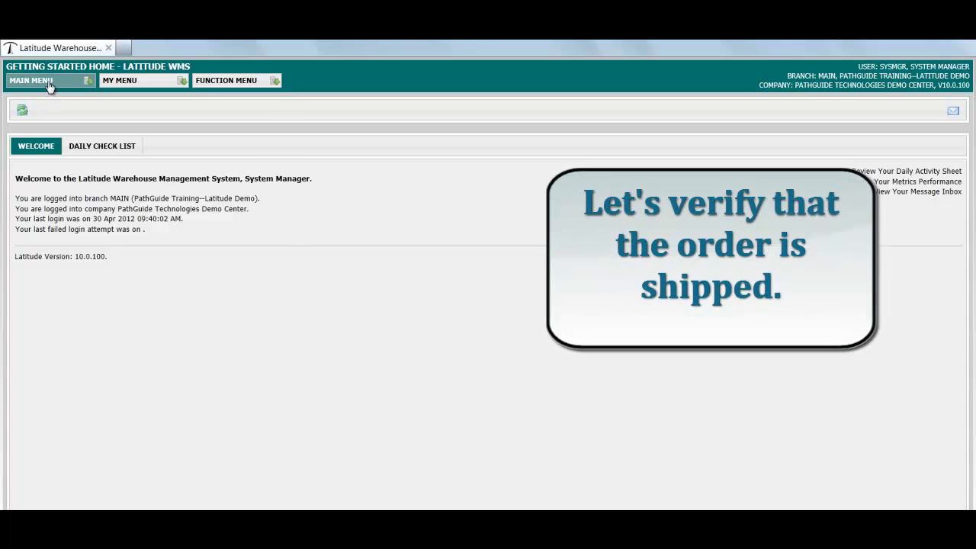
# Switch to Latitude Web, reopen Review Sales Orders, and check the order's status after shipping.
pyautogui.click(49, 87)
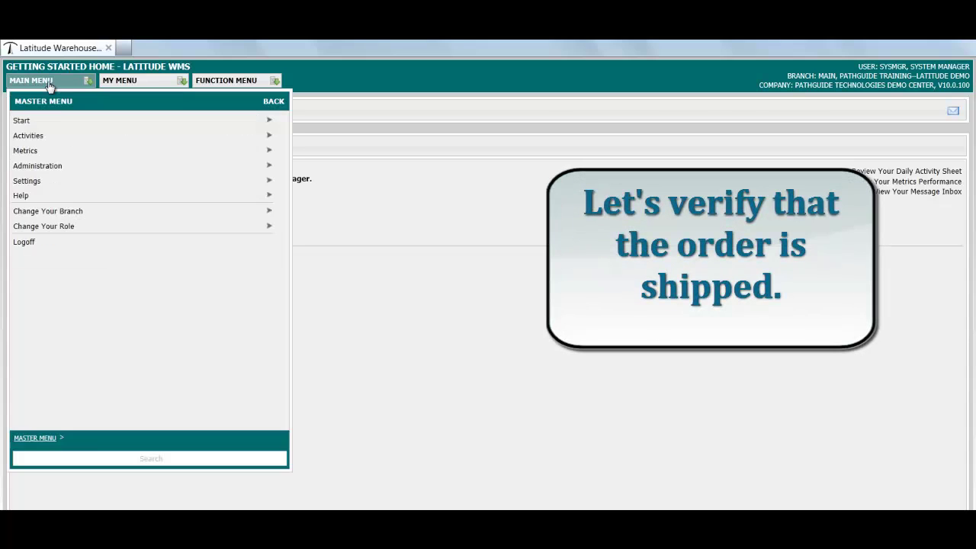
pyautogui.click(57, 136)
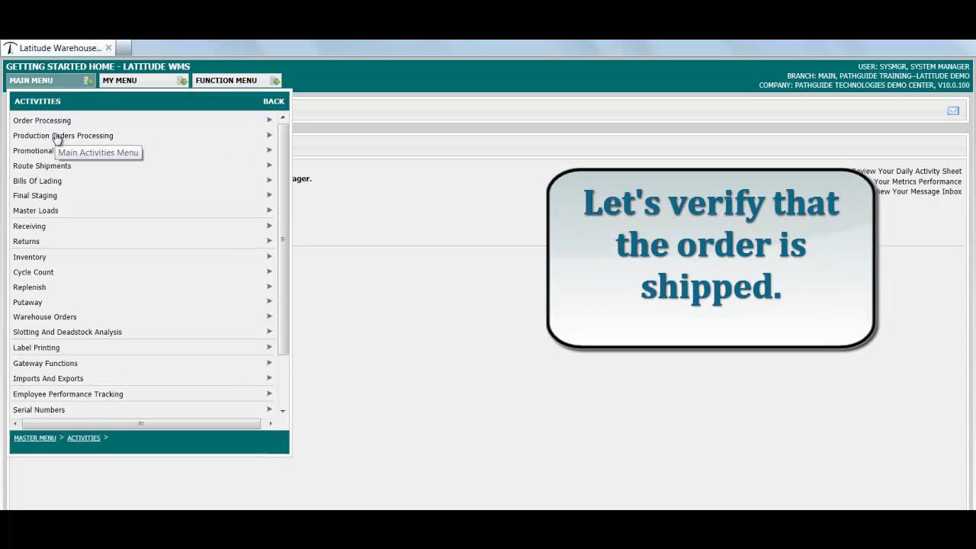
pyautogui.click(112, 120)
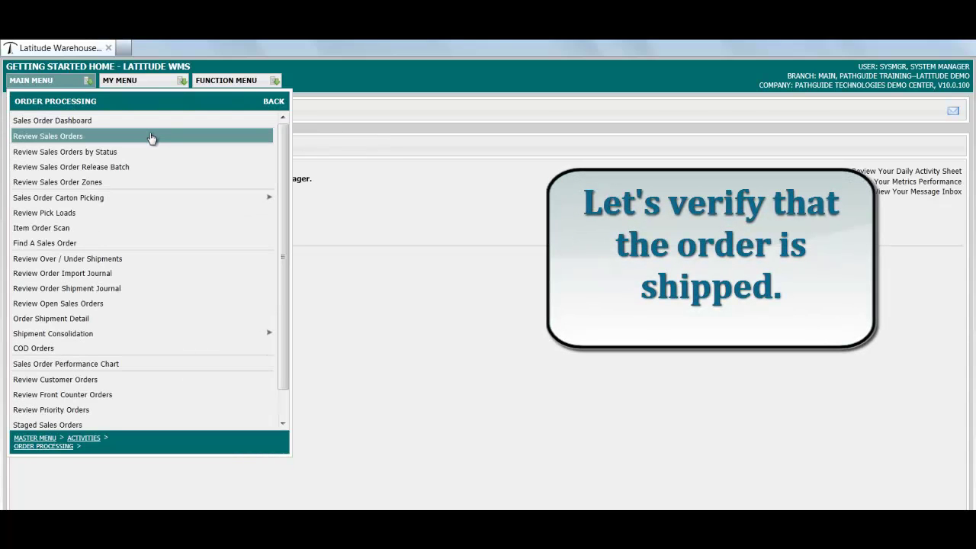
pyautogui.click(152, 138)
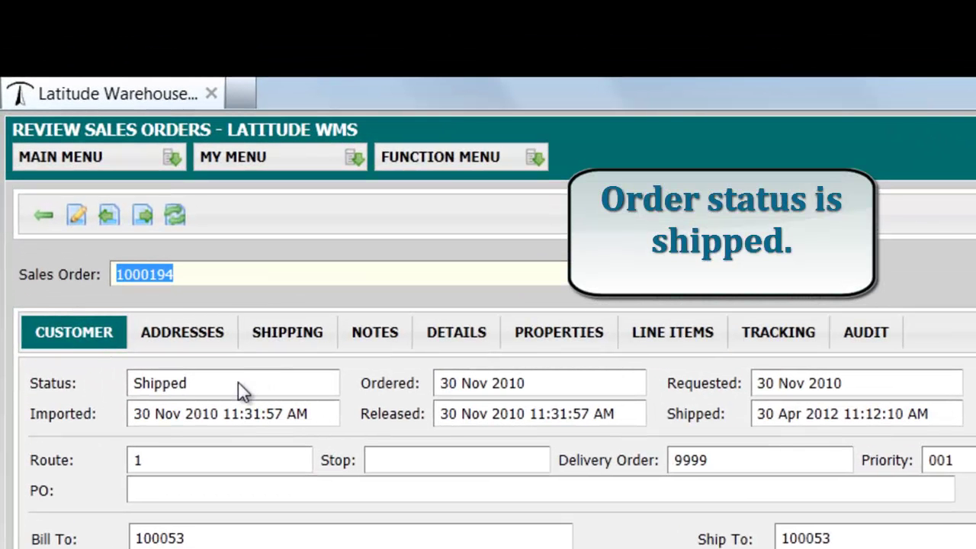
pyautogui.moveTo(238, 381); pyautogui.dragTo(117, 384)
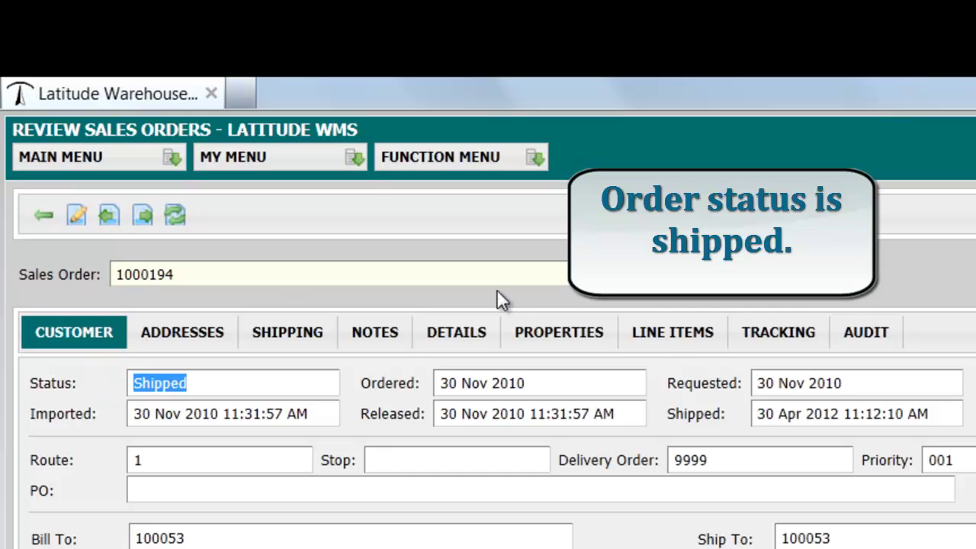
# From the order's line items, check the inventory quantity of HMB 43007 in bin WC02CC and open that bin.
pyautogui.click(676, 339)
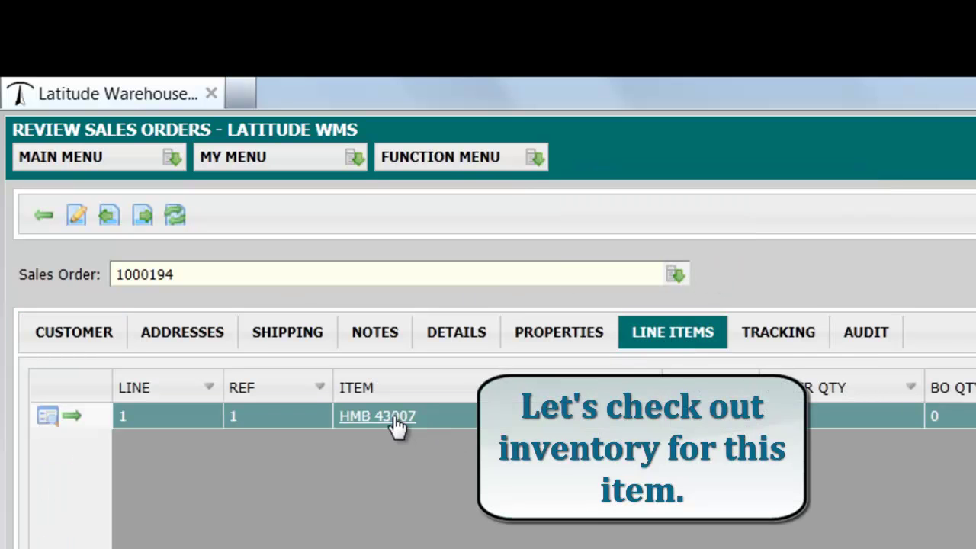
pyautogui.click(396, 419)
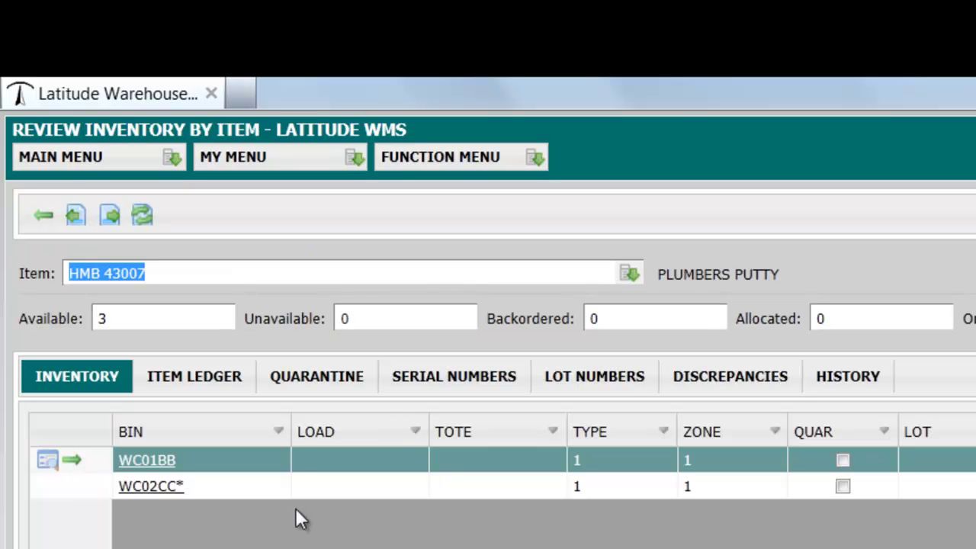
pyautogui.click(259, 490)
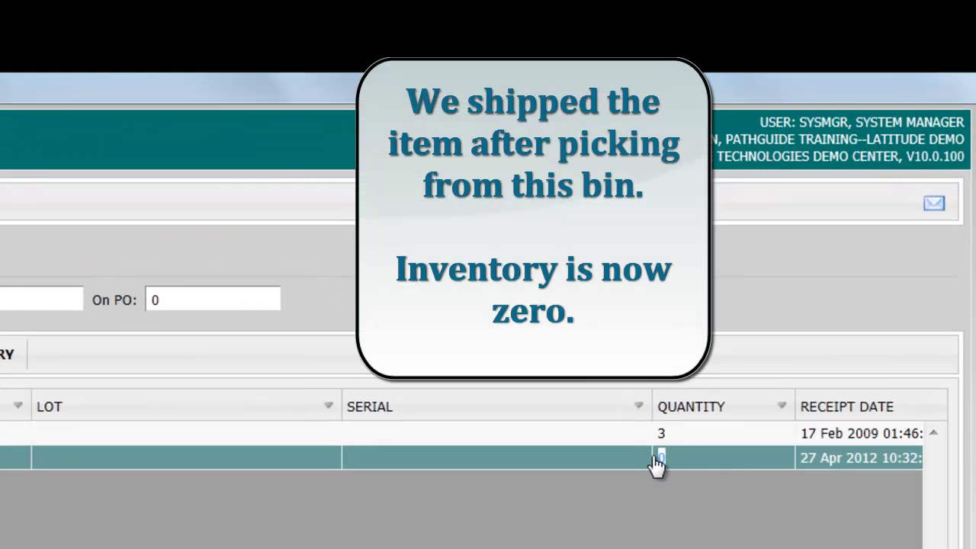
pyautogui.doubleClick(656, 457)
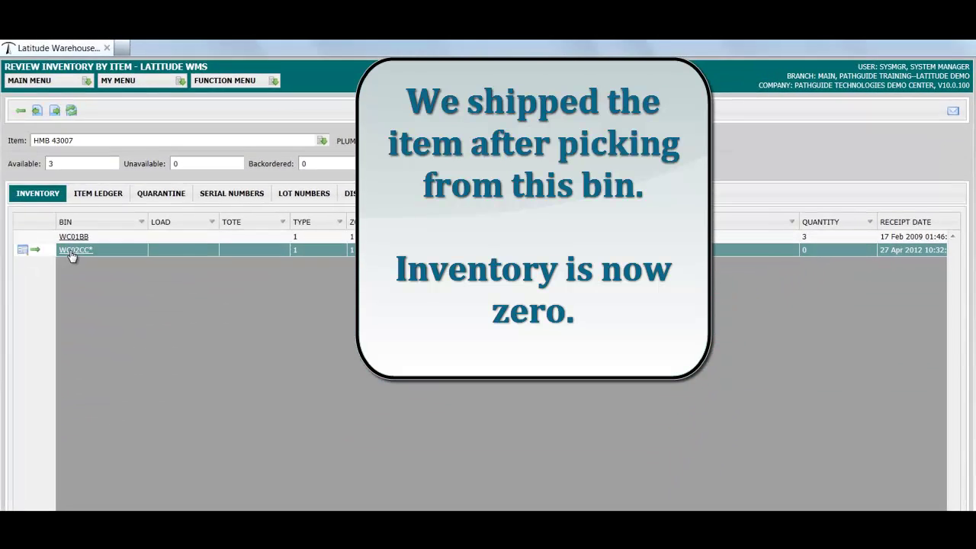
pyautogui.click(70, 251)
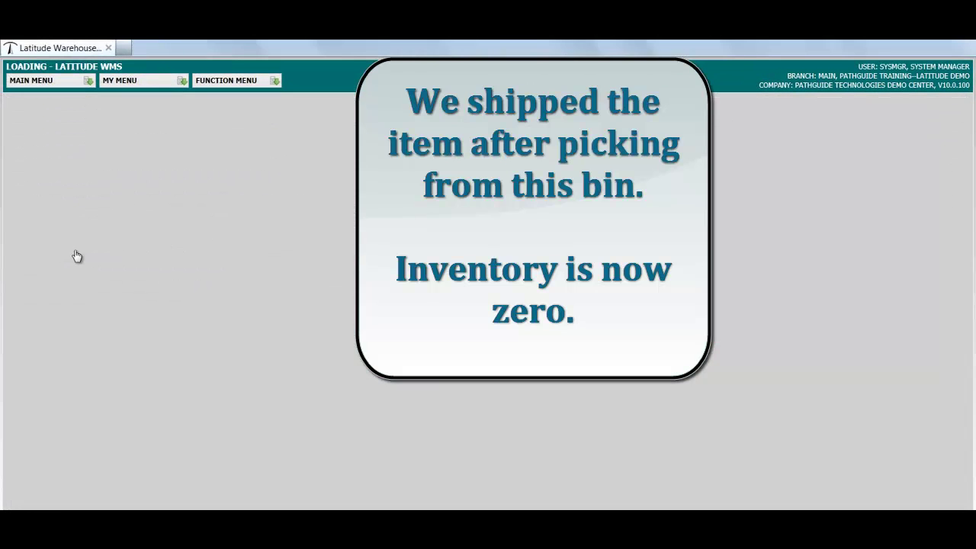